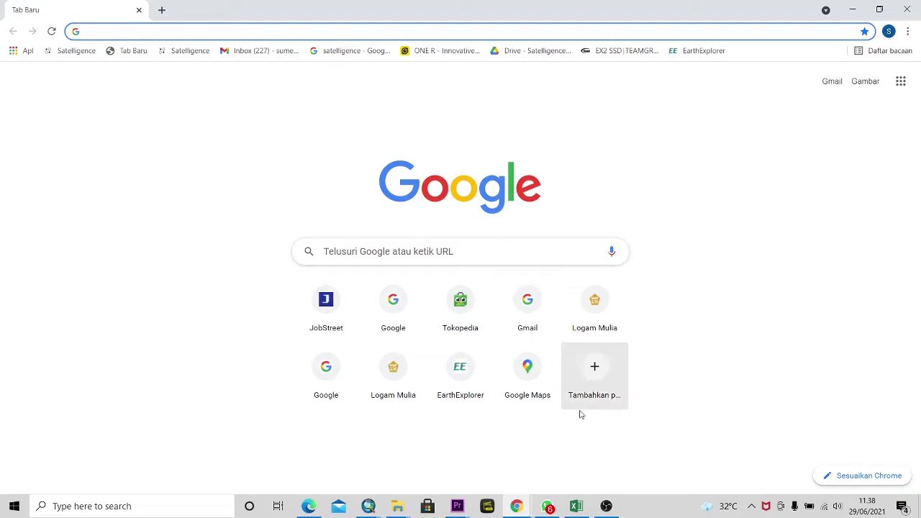
- Bring the Chrome window showing the Logam Mulia homepage to the front
left_click(518, 507)
left_click(528, 465)
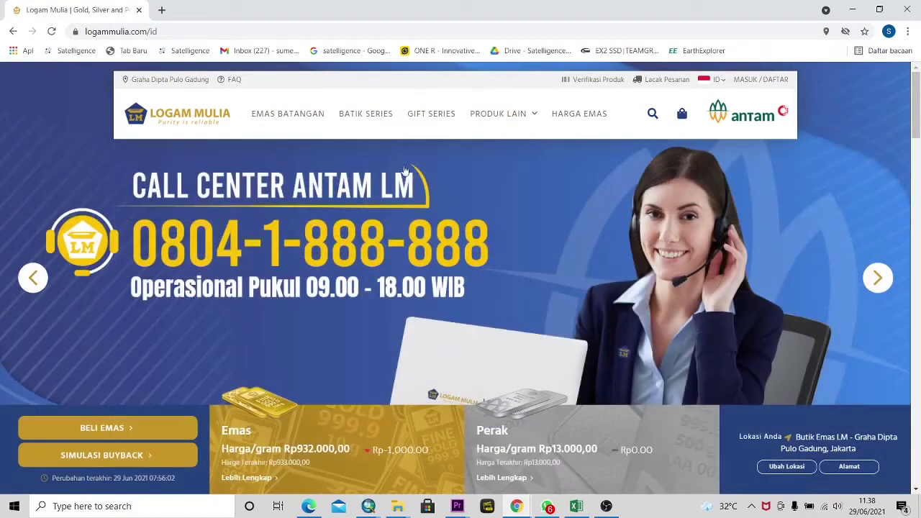
mouse_move(487, 130)
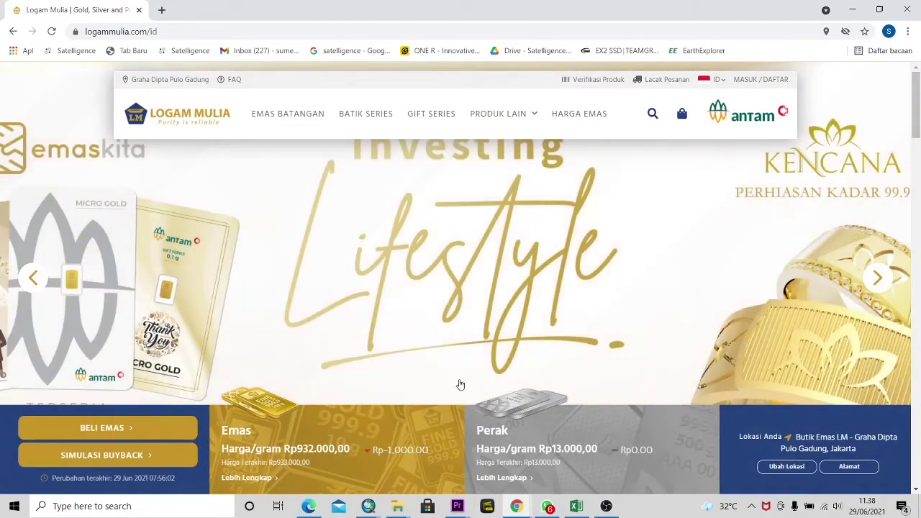
scroll(416, 414, "down", 1)
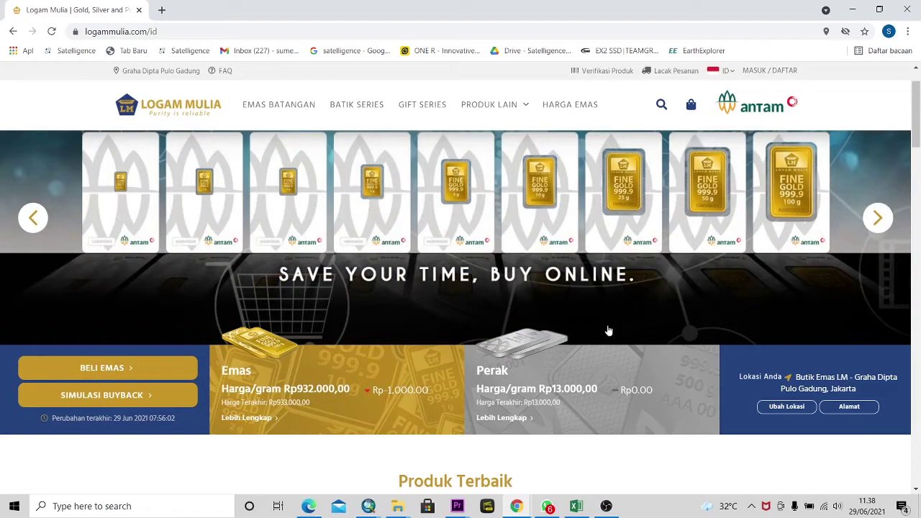
scroll(606, 329, "up", 1)
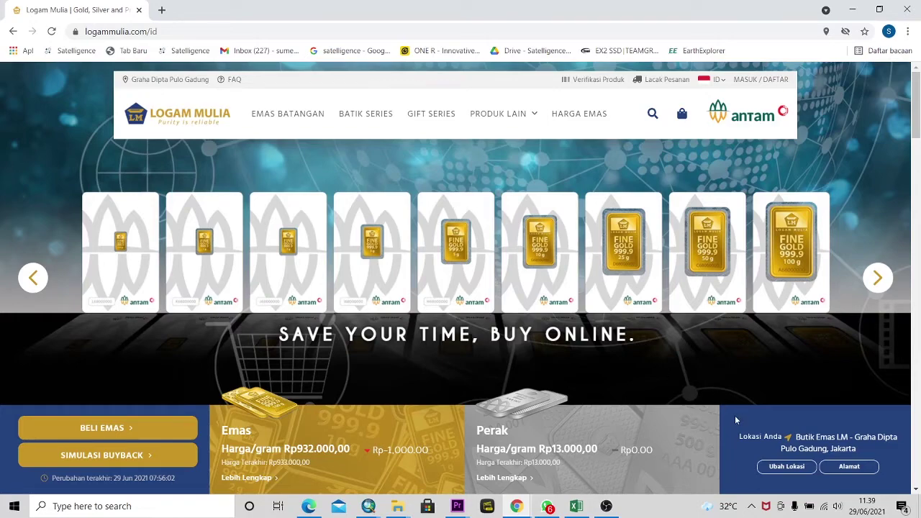
scroll(734, 416, "down", 1)
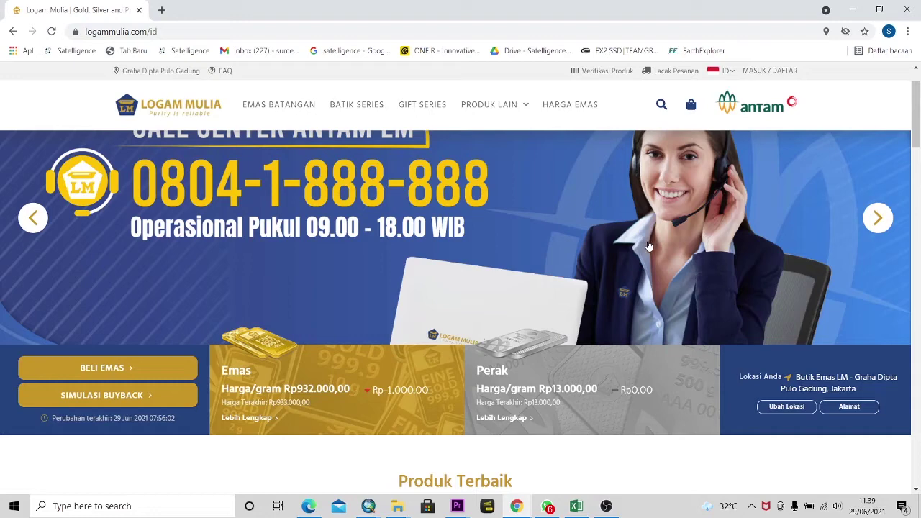
scroll(648, 247, "up", 1)
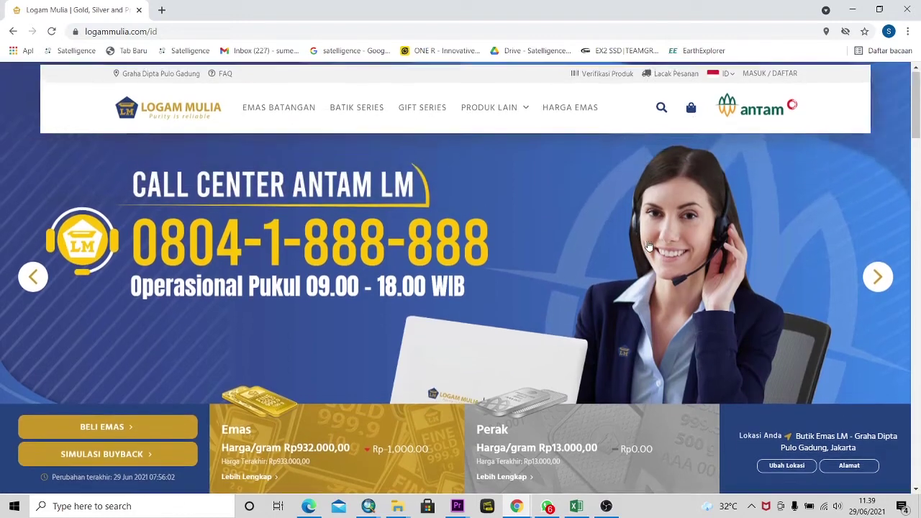
left_click(770, 83)
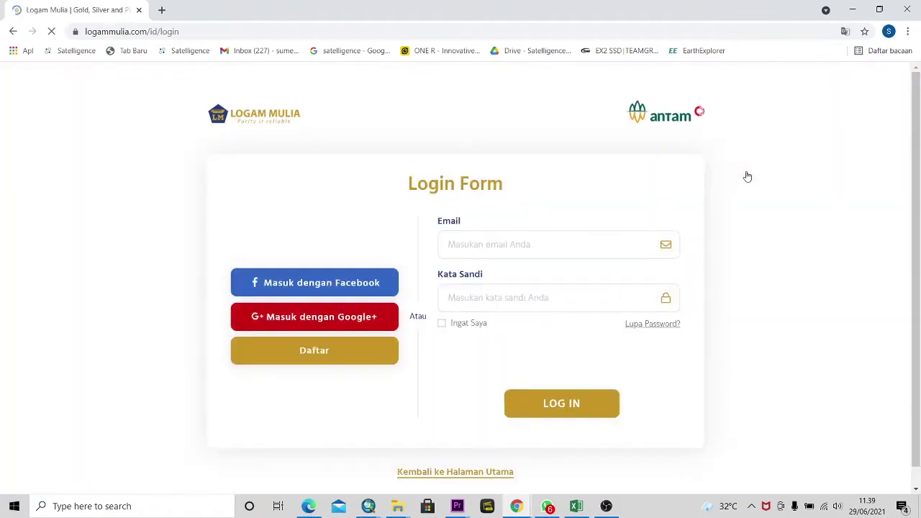
- Enter the account email on the Login Form, correcting the stray 2 to '@'
left_click(478, 244)
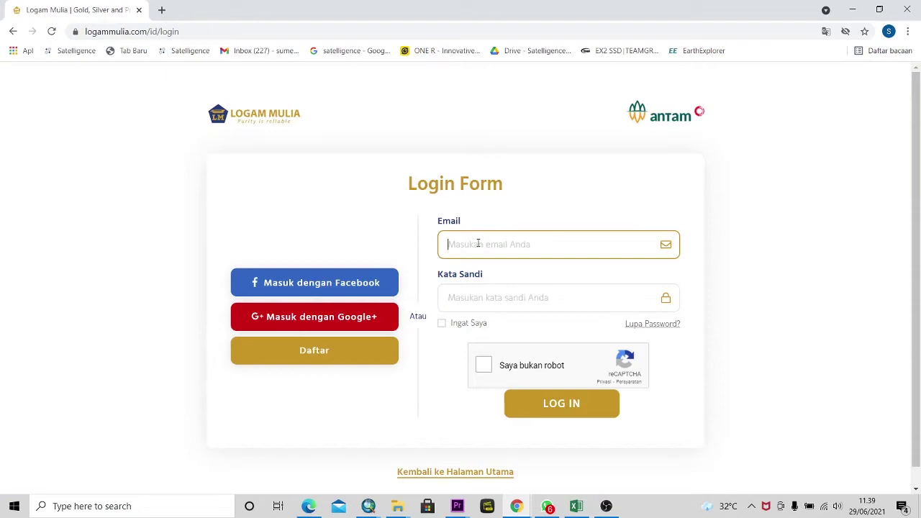
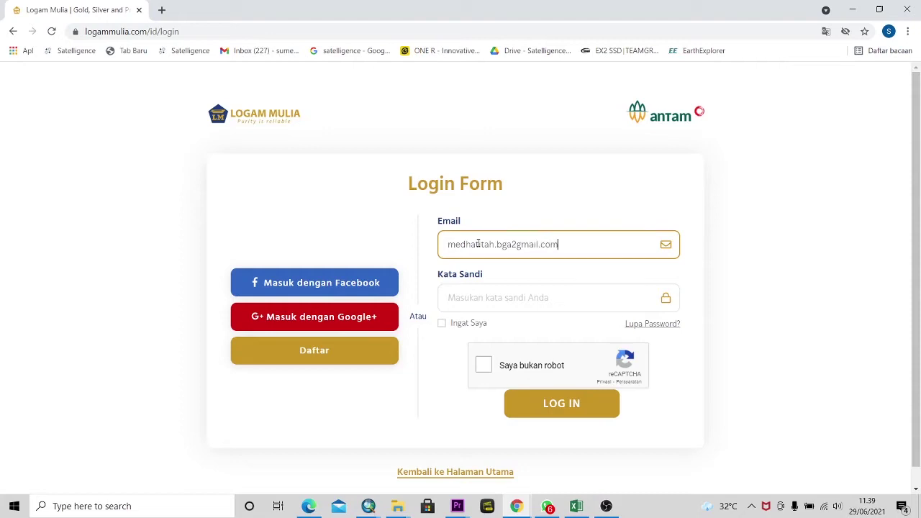
left_click(515, 245)
key("BackSpace")
type("@")
- Type the account password, tick the reCAPTCHA box and log in
left_click(483, 299)
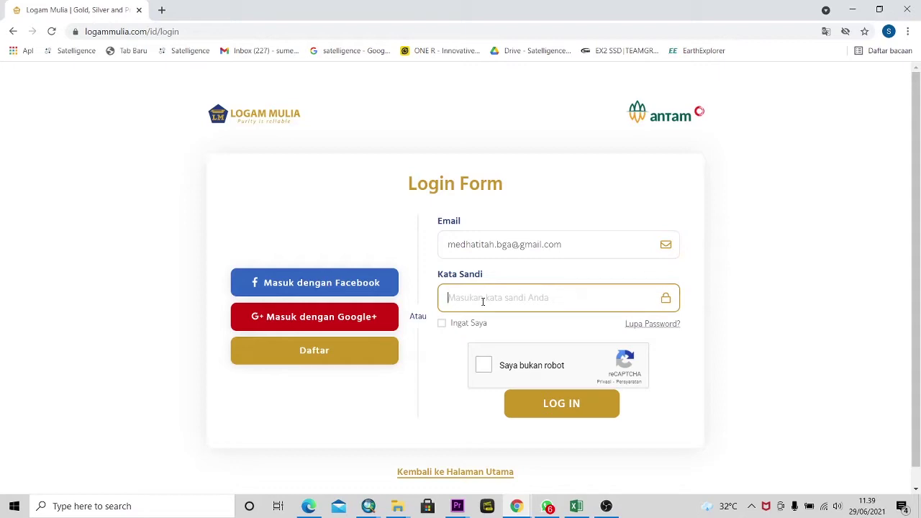
type("•••••••••••••••••")
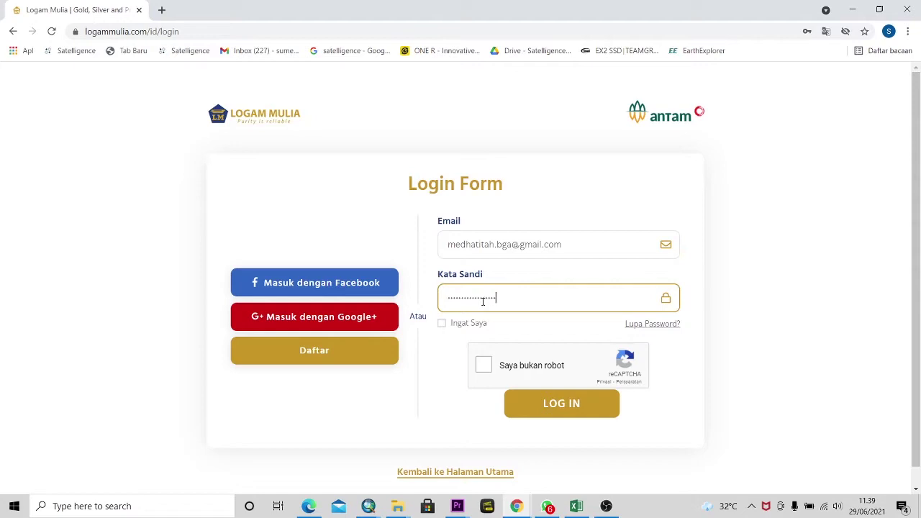
type("•")
left_click(485, 364)
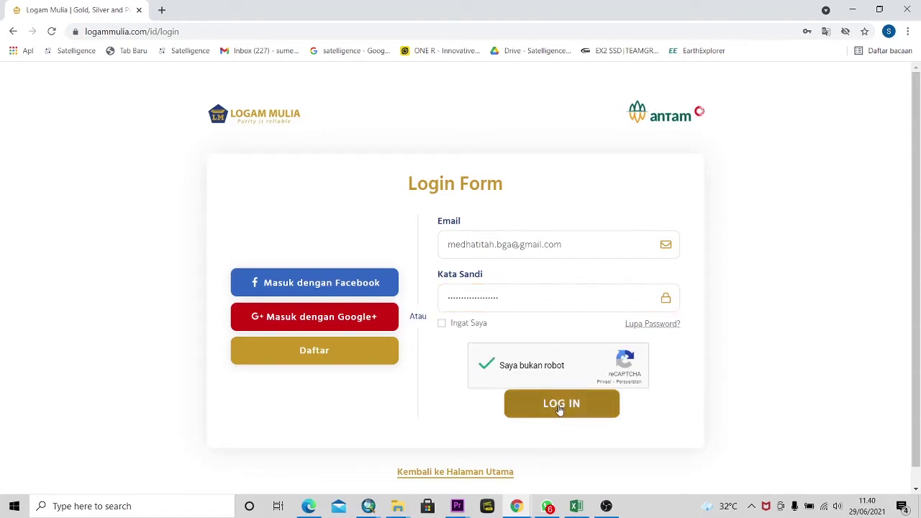
left_click(560, 405)
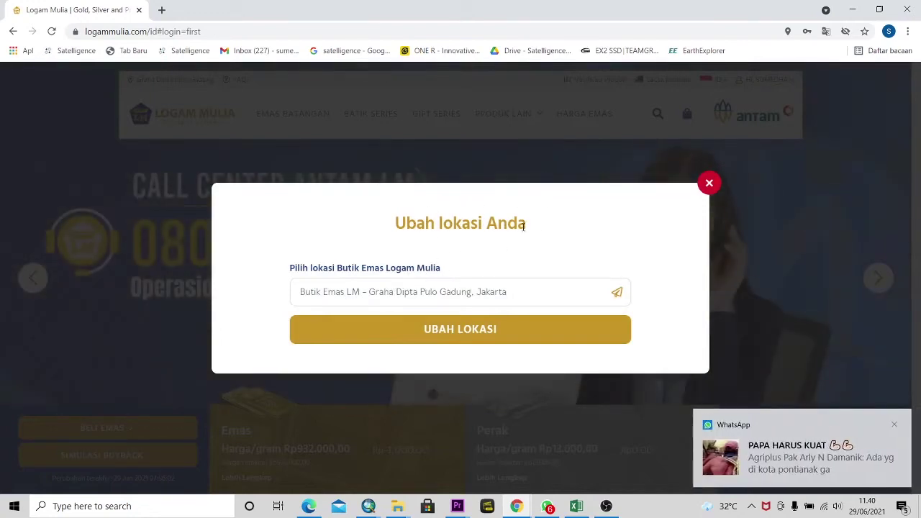
- Dismiss the WhatsApp notice and location prompt, keeping Graha Dipta Pulo Gadung, and go to BELI EMAS
left_click(894, 425)
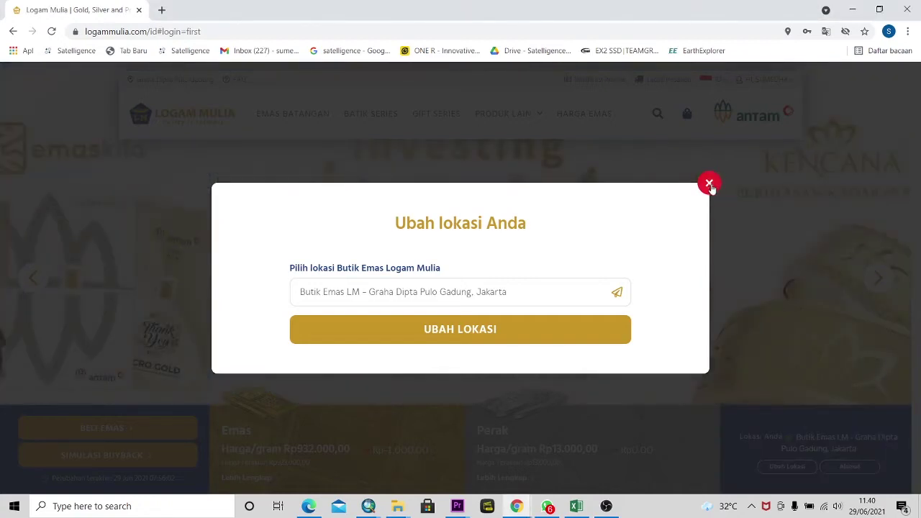
left_click(709, 186)
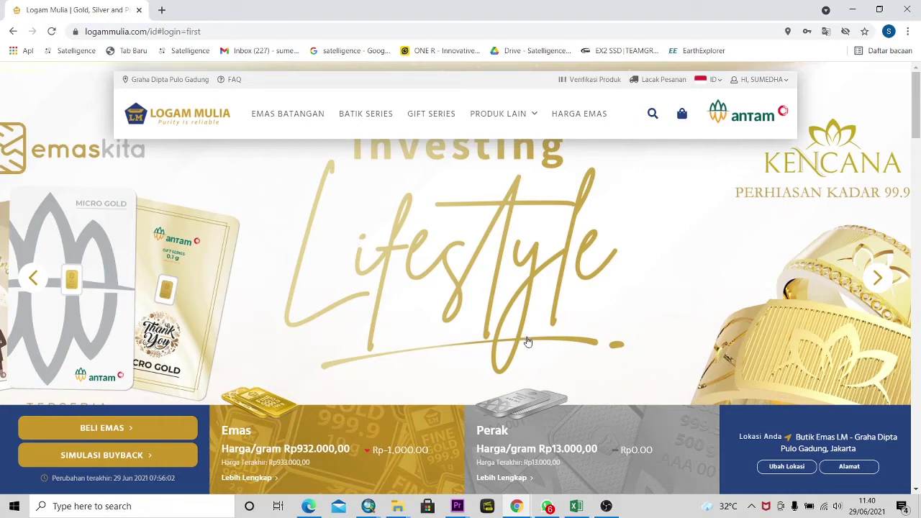
scroll(777, 430, "down", 1)
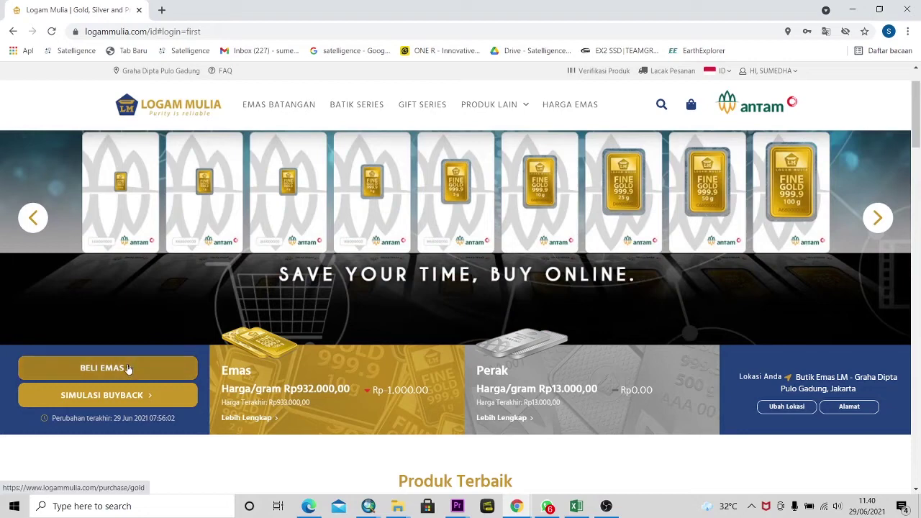
scroll(128, 369, "down", 1)
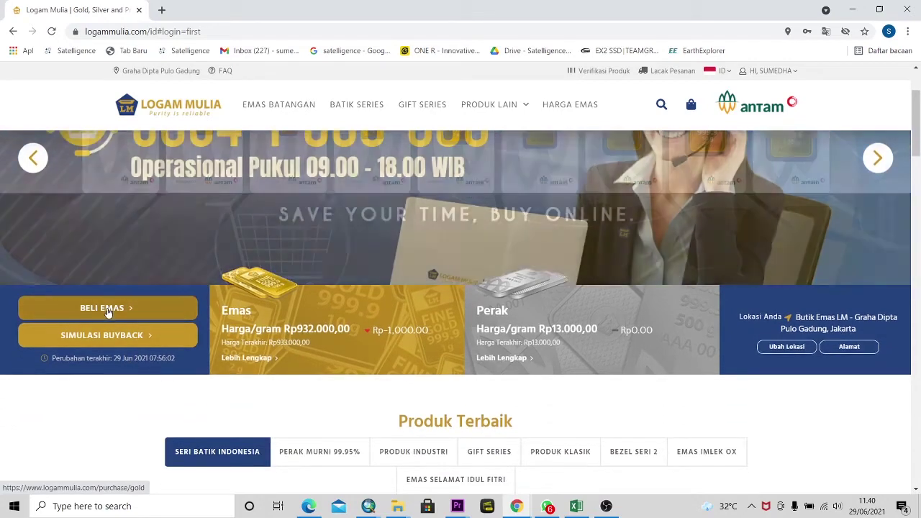
left_click(108, 308)
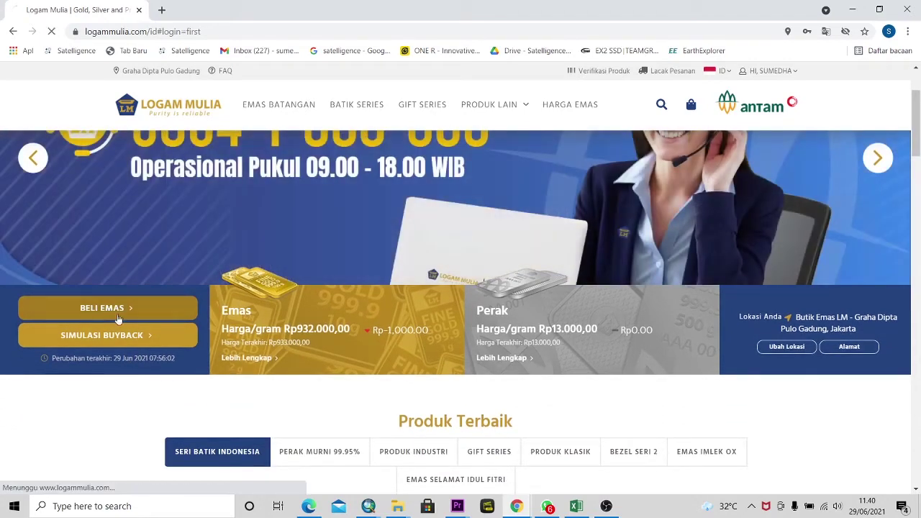
- Browse the gold bar table from 0.5 gr to 1000 gr, then select the 1 gr quantity field
scroll(238, 311, "down", 3)
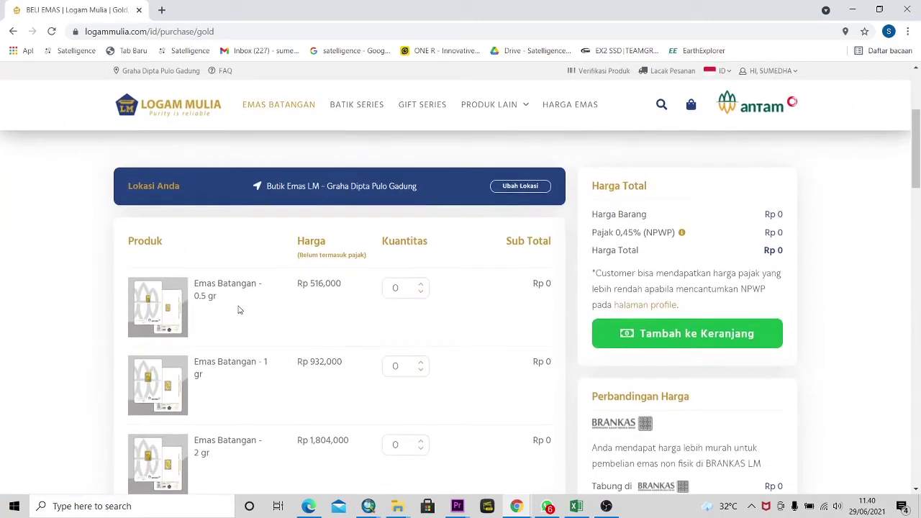
scroll(264, 259, "up", 1)
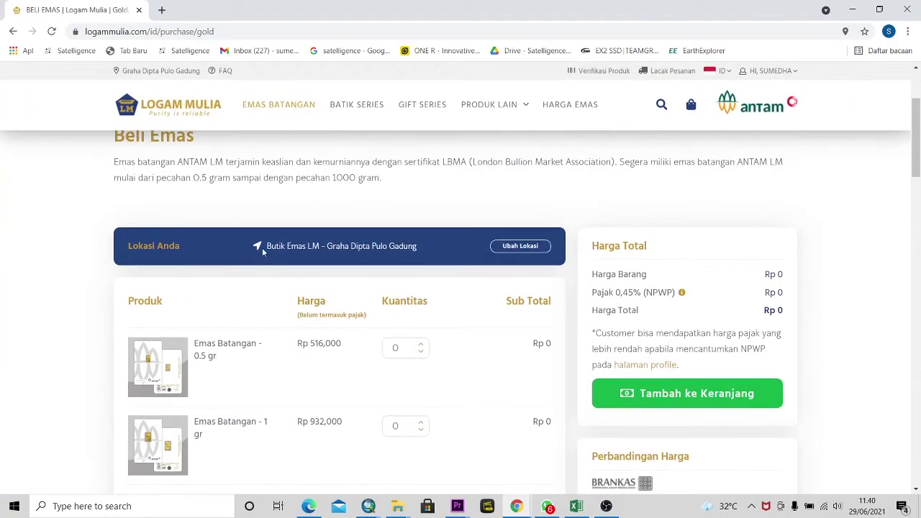
scroll(202, 294, "down", 1)
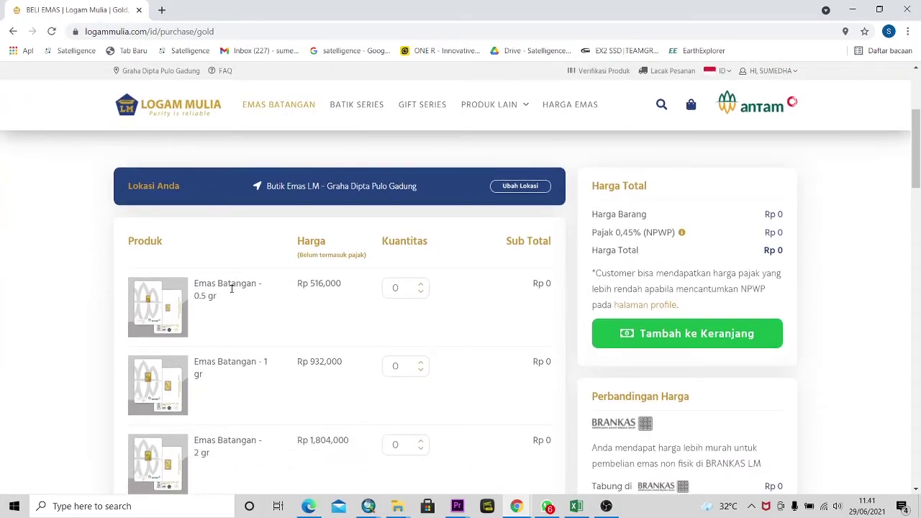
scroll(231, 288, "down", 4)
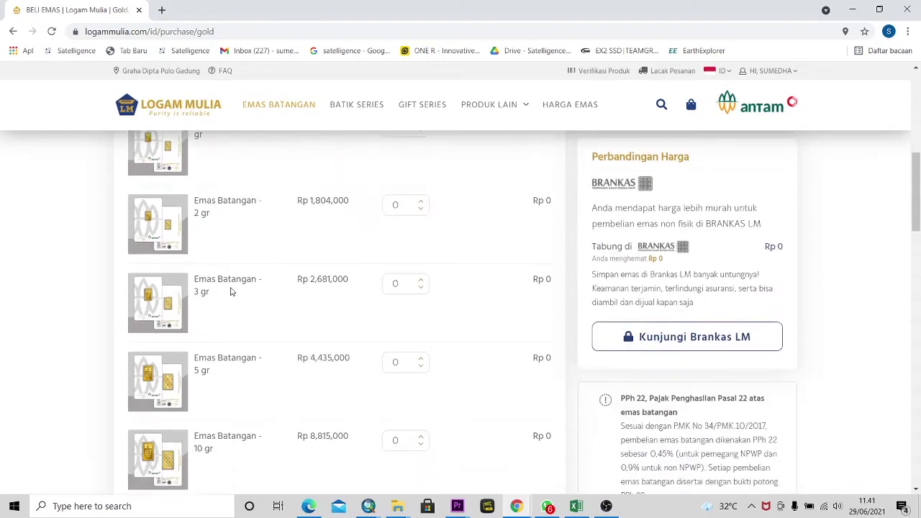
scroll(231, 291, "down", 8)
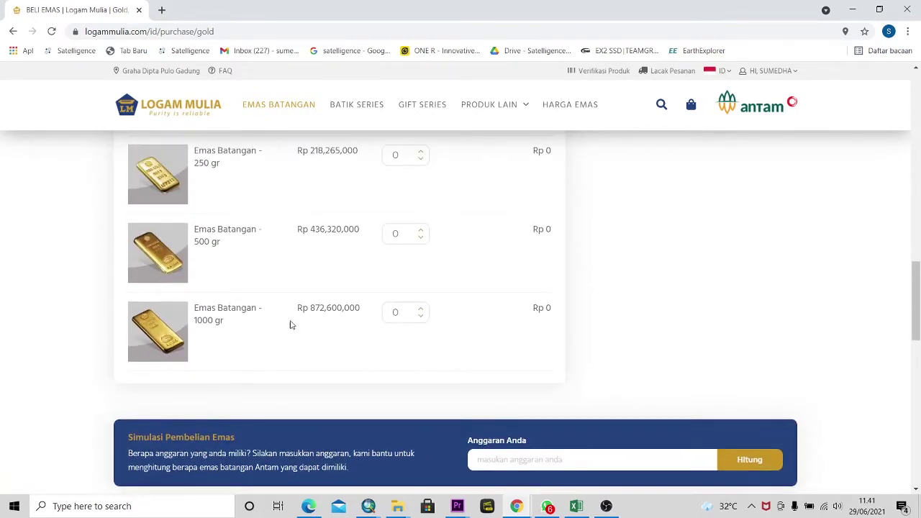
scroll(306, 316, "up", 5)
scroll(306, 316, "up", 5)
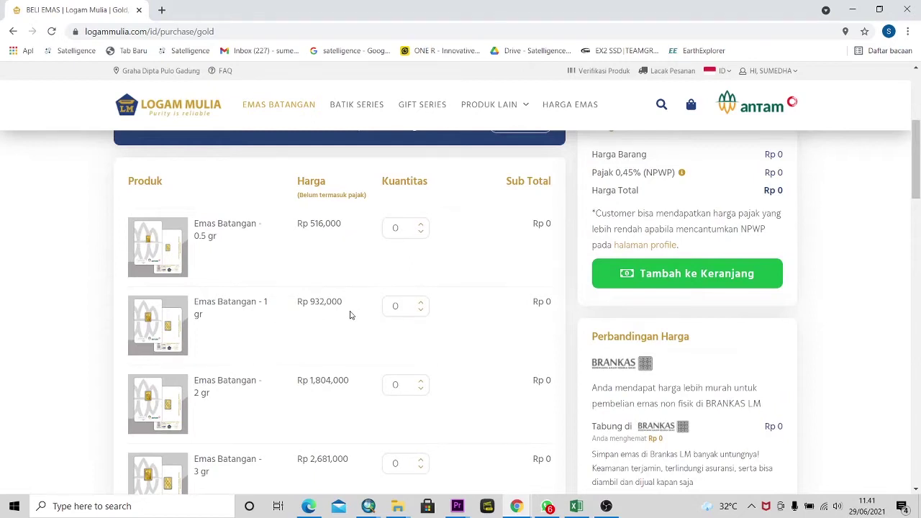
scroll(379, 297, "up", 1)
left_click(406, 279)
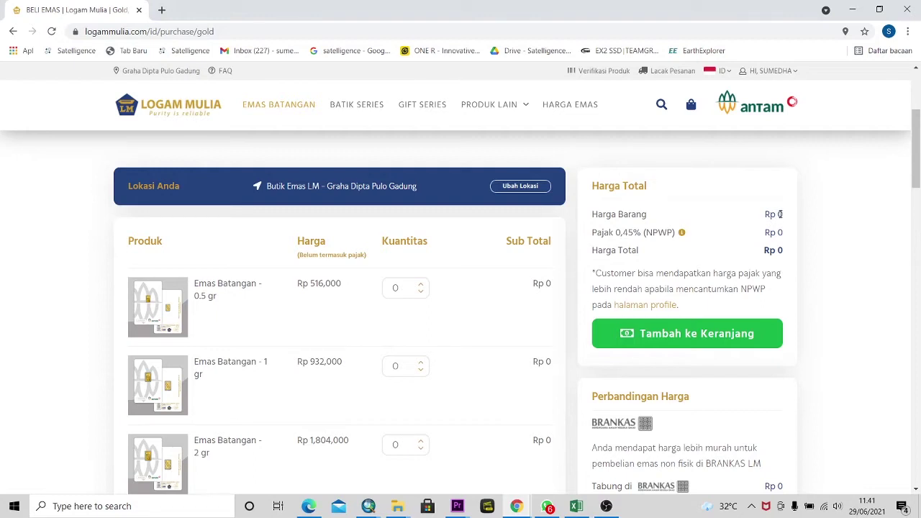
left_click(420, 364)
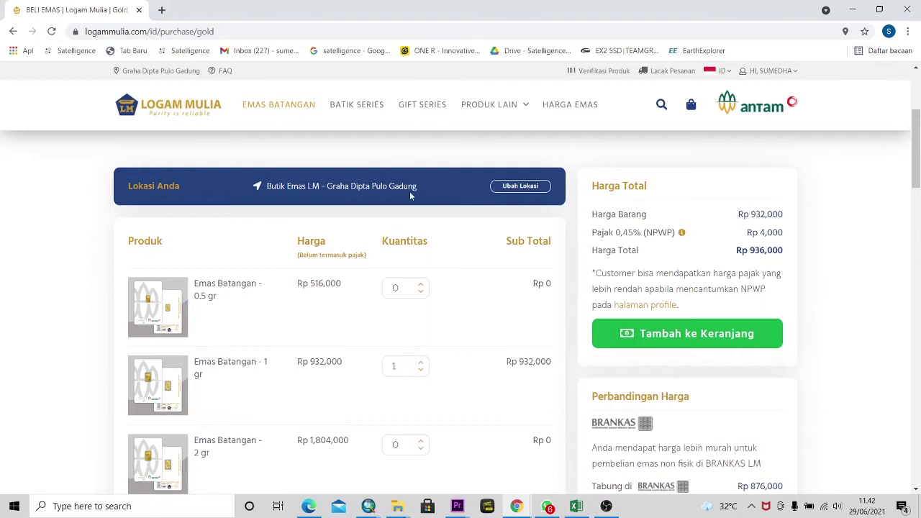
scroll(209, 302, "down", 1)
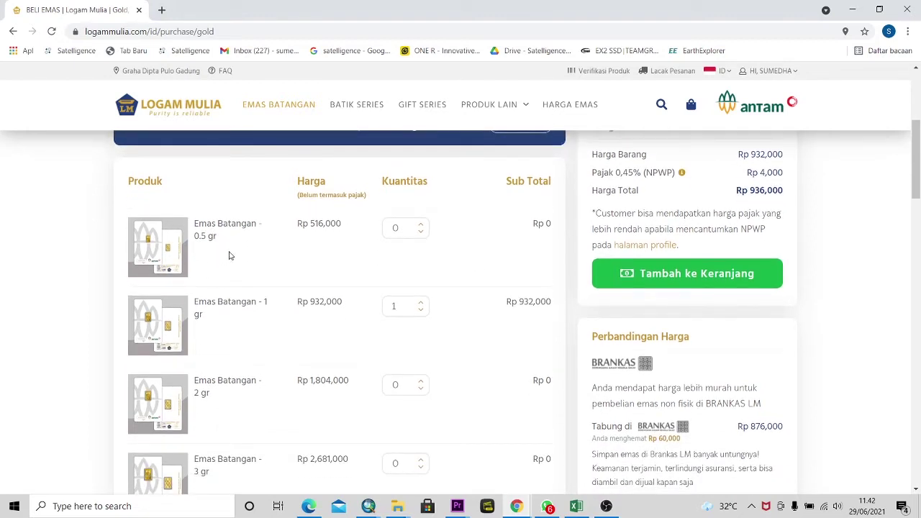
scroll(229, 255, "down", 1)
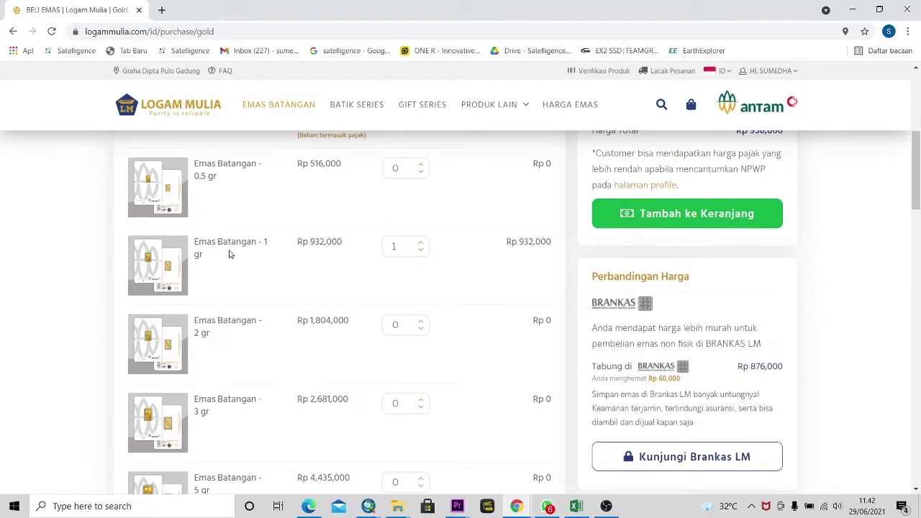
scroll(229, 255, "up", 1)
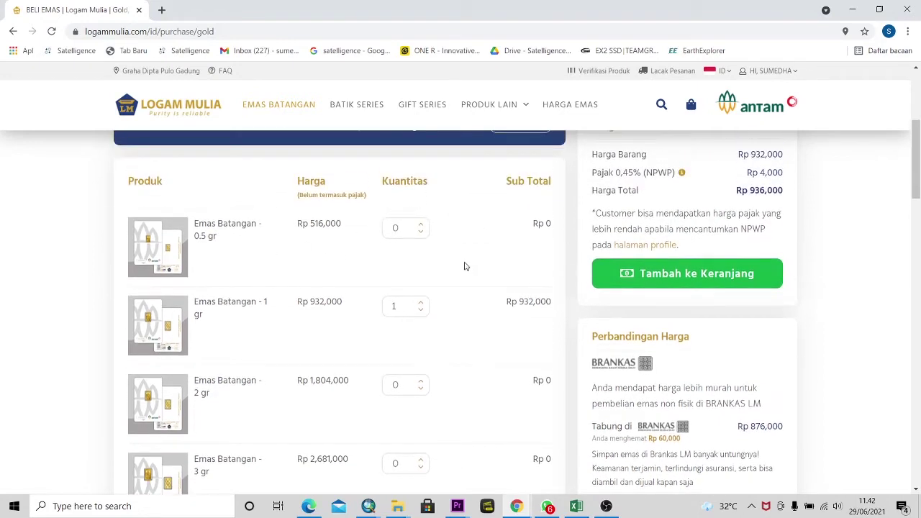
scroll(468, 266, "up", 2)
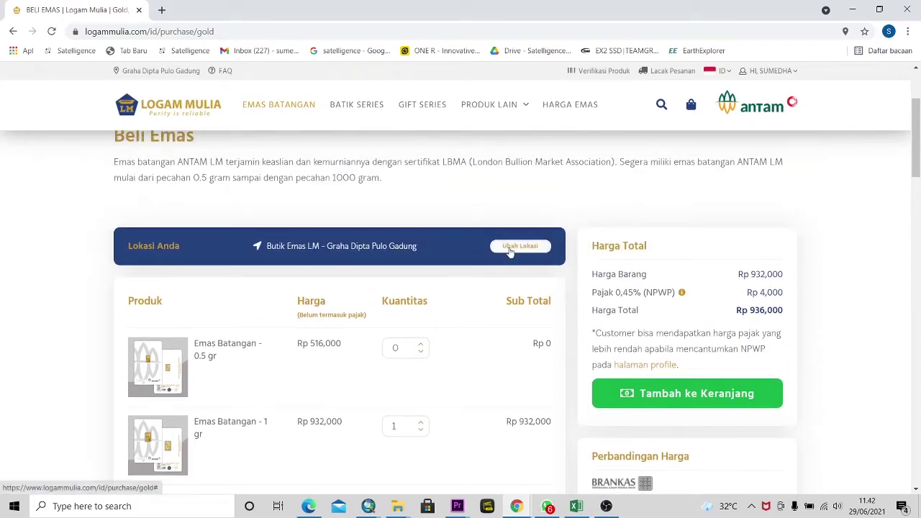
- Reconfirm Graha Dipta Pulo Gadung as the boutique, resetting all quantities to 0
left_click(509, 248)
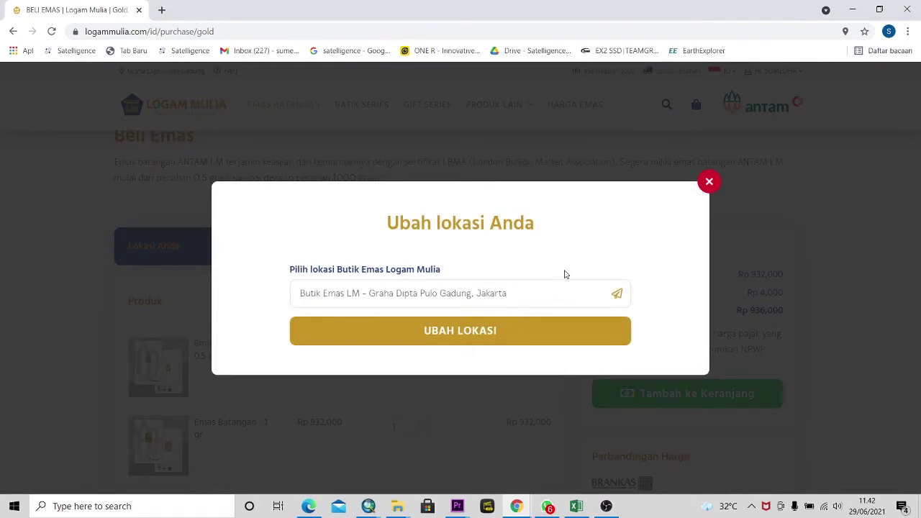
left_click(532, 339)
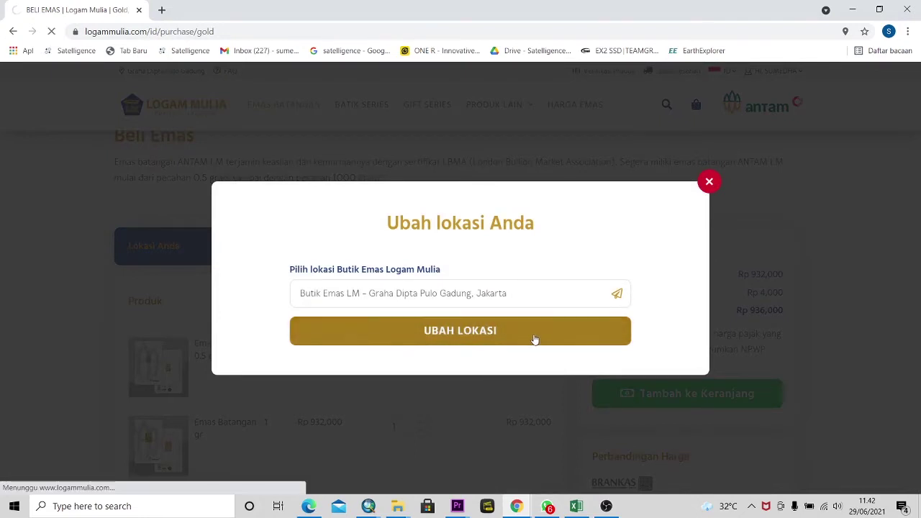
scroll(536, 337, "down", 3)
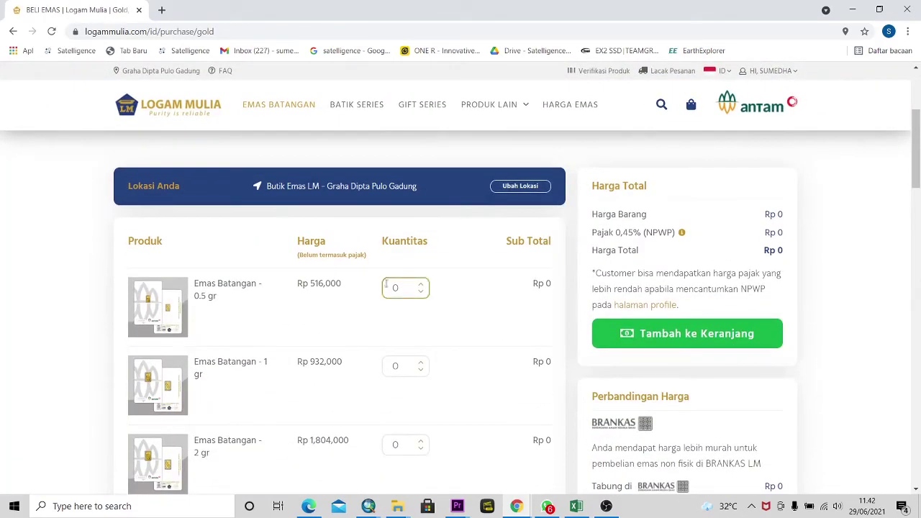
- Browse the boutique location list again and close the chooser without changing it
left_click(508, 194)
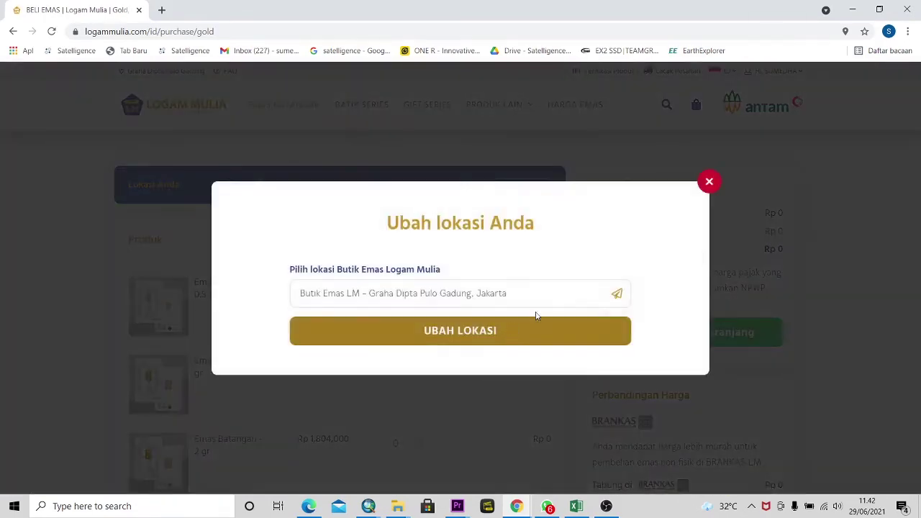
left_click(625, 299)
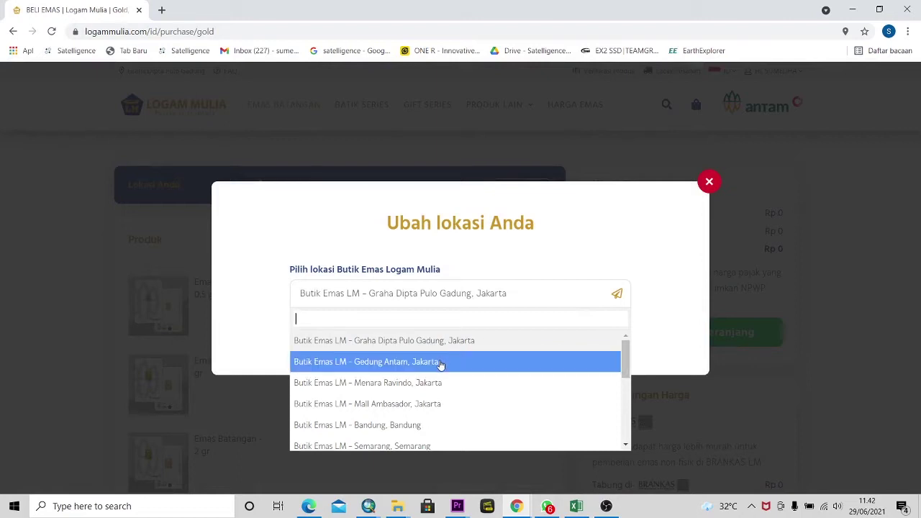
scroll(432, 400, "down", 3)
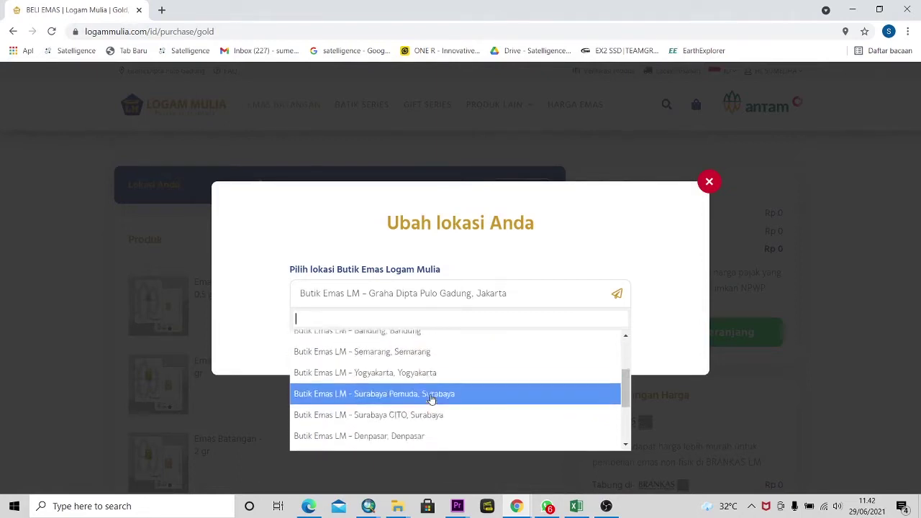
scroll(438, 372, "up", 3)
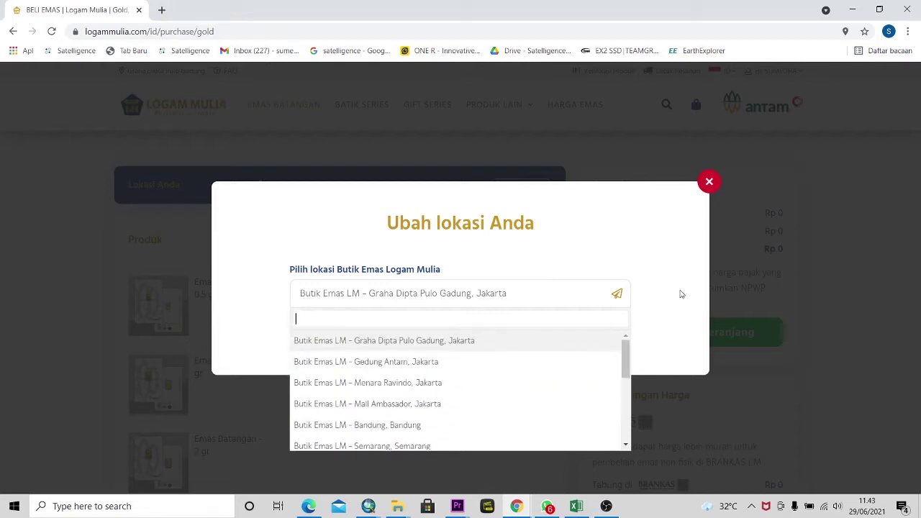
left_click(705, 188)
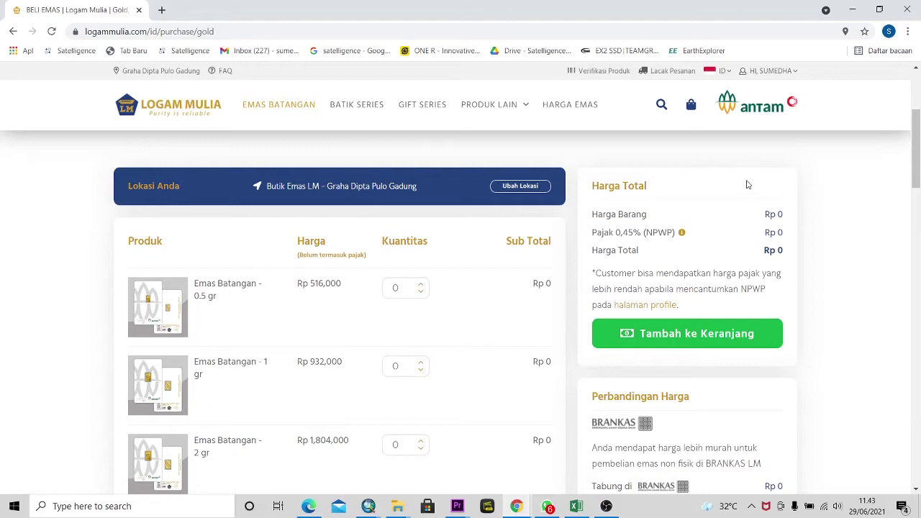
- Set the 1 gr bar quantity to 1 for Rp 936,000 and add it to the cart
left_click(425, 365)
left_click(423, 363)
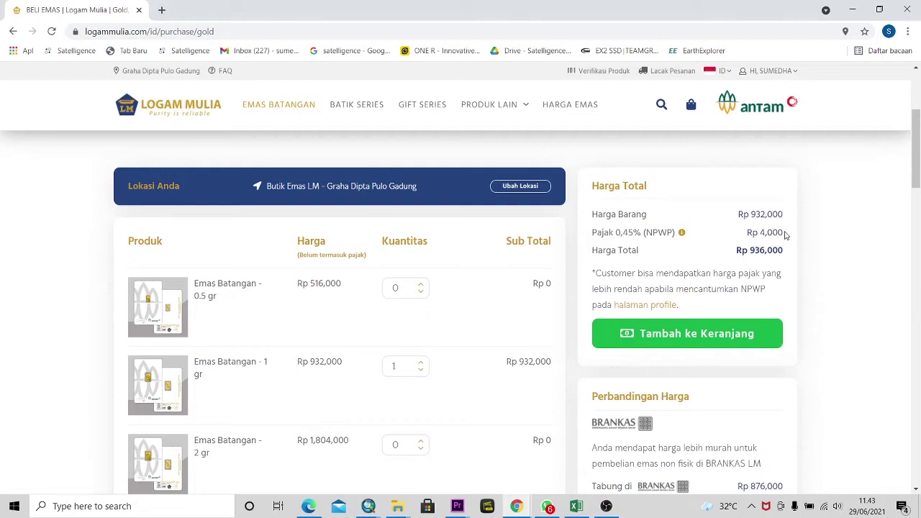
scroll(768, 303, "down", 1)
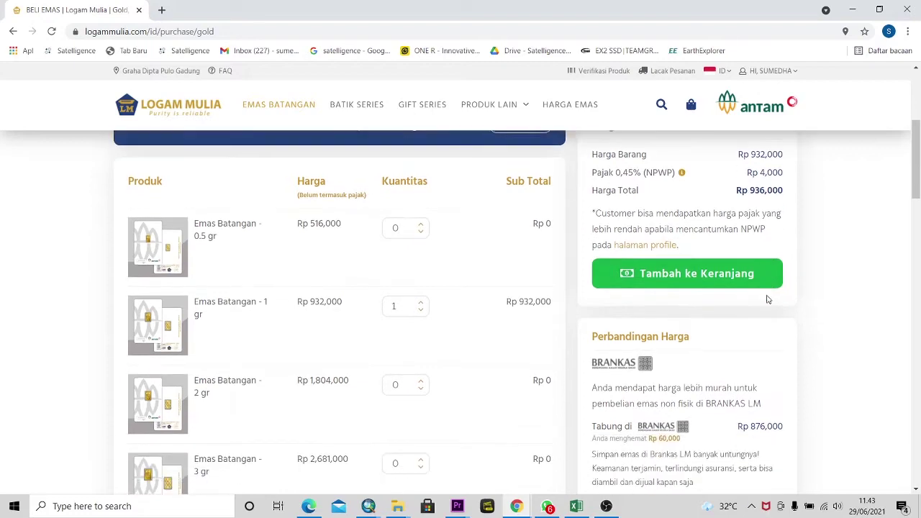
left_click(689, 275)
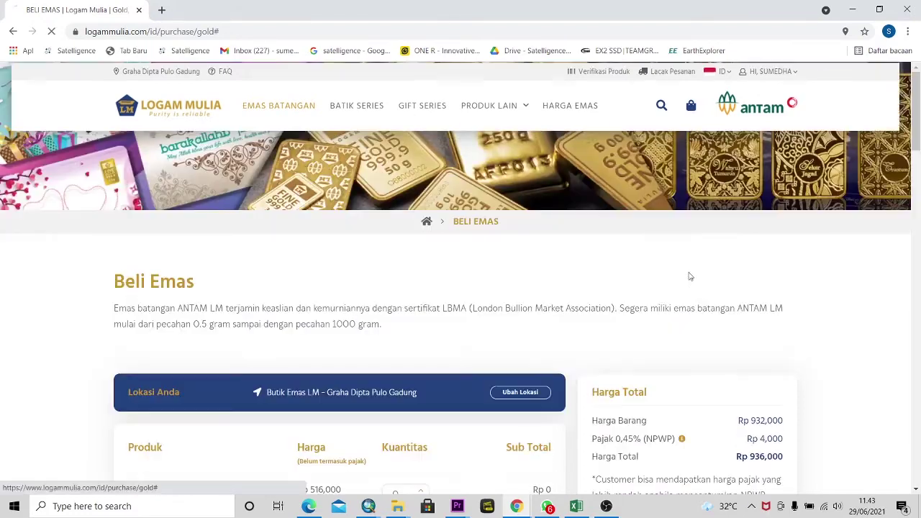
- Check the cart's single 1 gr bar at Rp 936,000 and proceed to Checkout
scroll(705, 308, "down", 2)
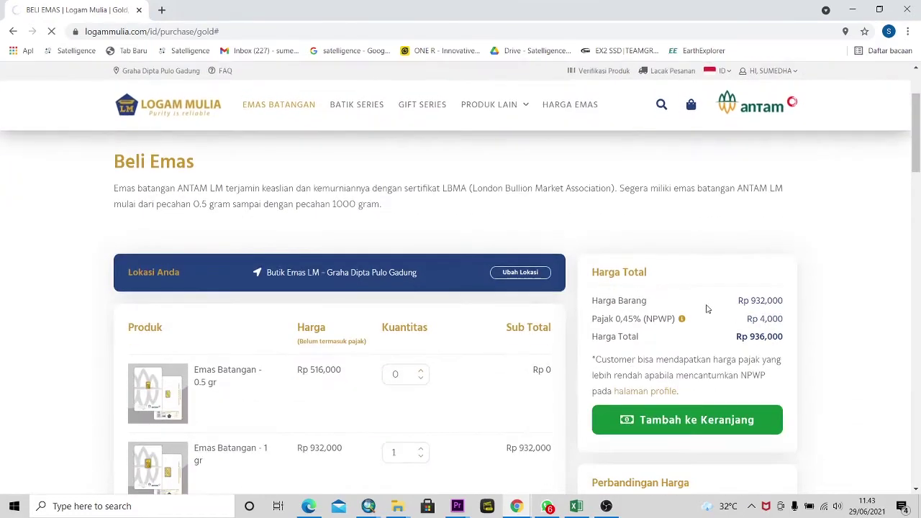
scroll(706, 308, "down", 4)
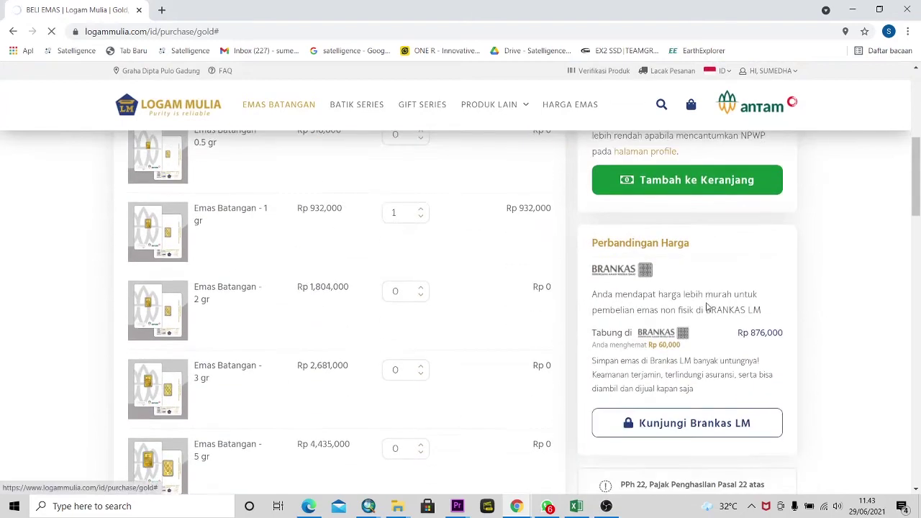
scroll(707, 308, "down", 1)
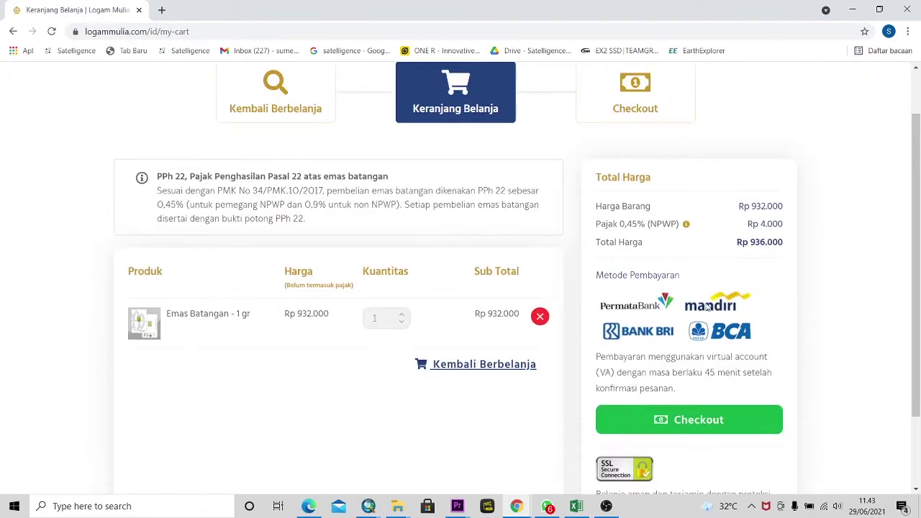
scroll(238, 126, "up", 1)
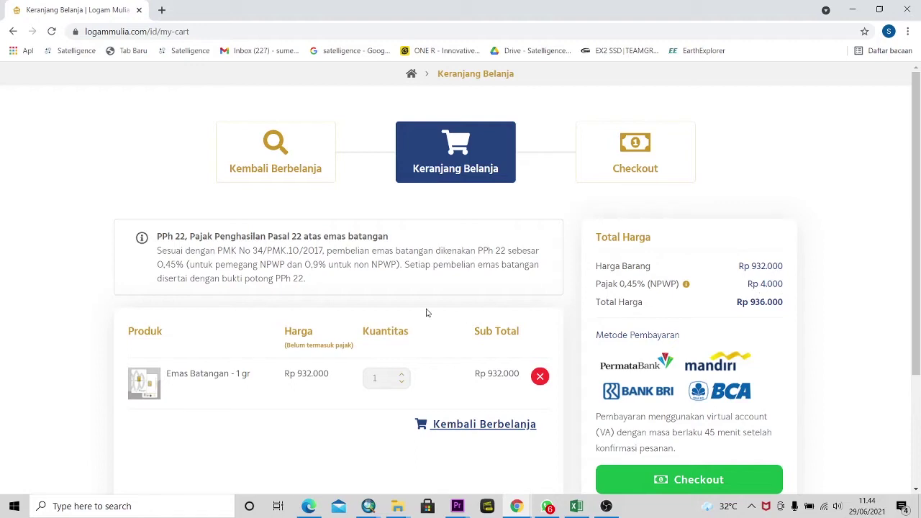
scroll(432, 312, "down", 1)
scroll(716, 284, "down", 1)
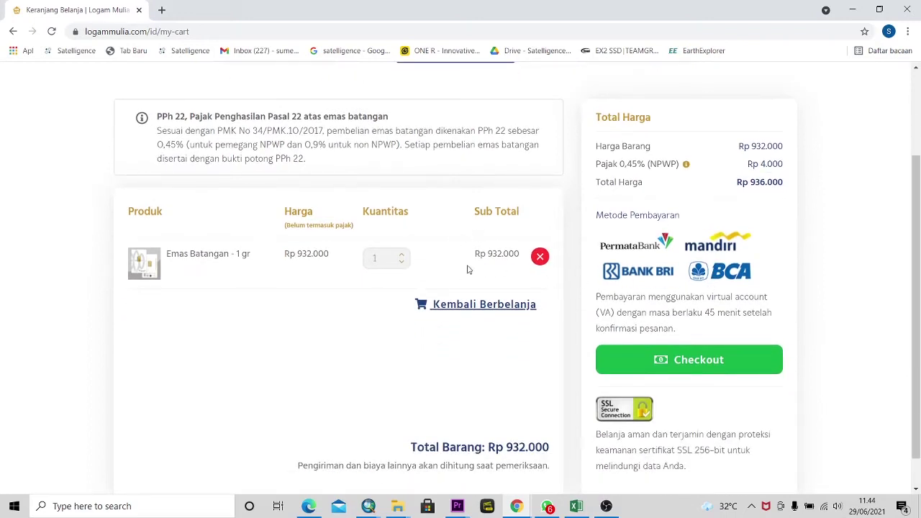
scroll(485, 271, "down", 1)
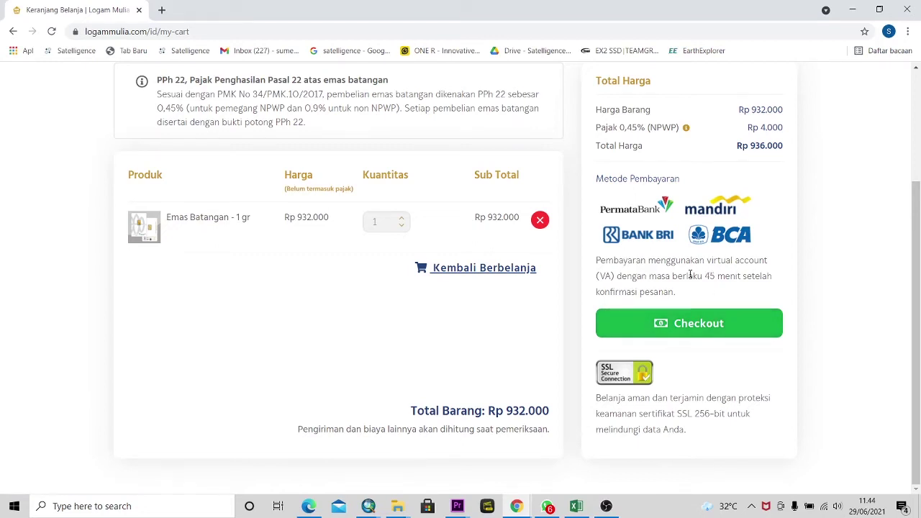
left_click(685, 325)
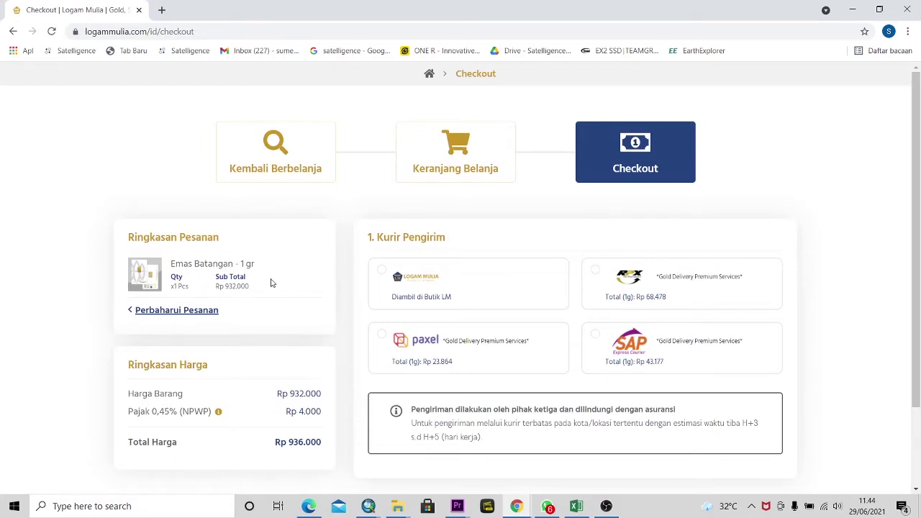
- Choose the 'Diambil di Butik LM' boutique pickup courier option
scroll(262, 308, "down", 1)
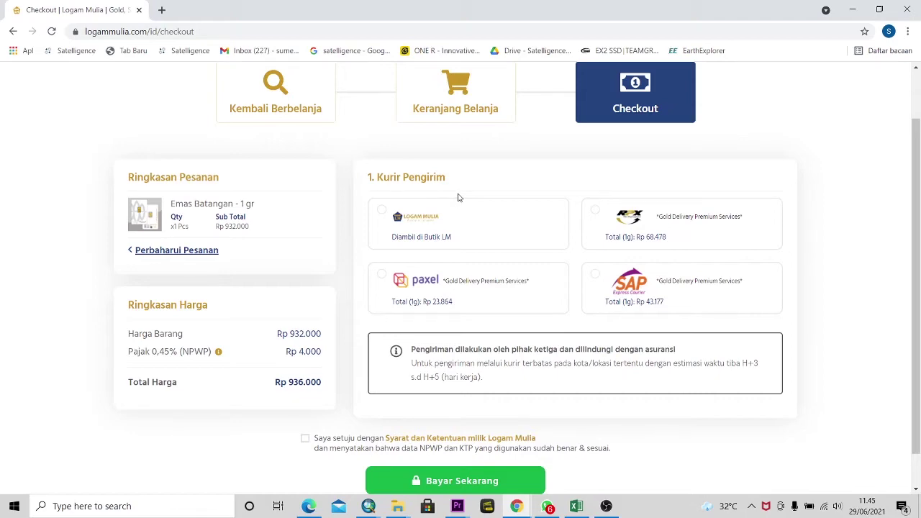
left_click(382, 212)
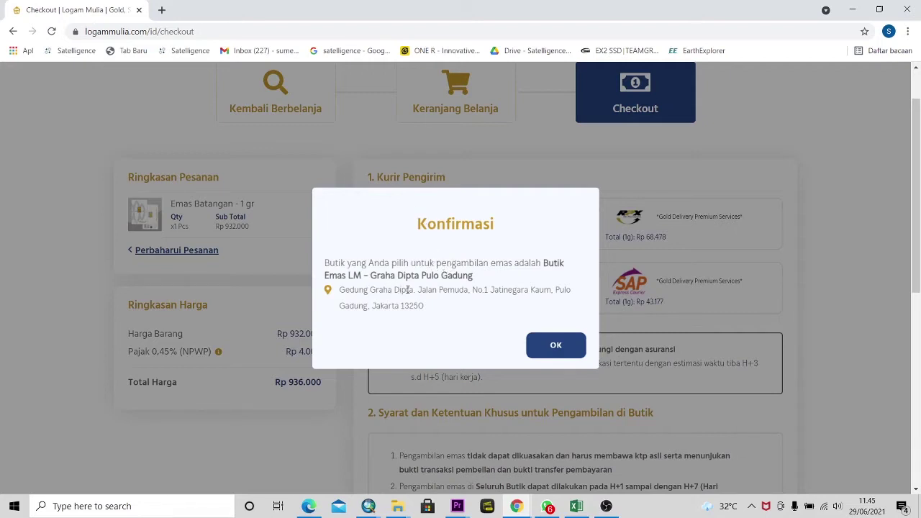
- Confirm Butik Emas LM - Graha Dipta Pulo Gadung as the pickup boutique
left_click(556, 351)
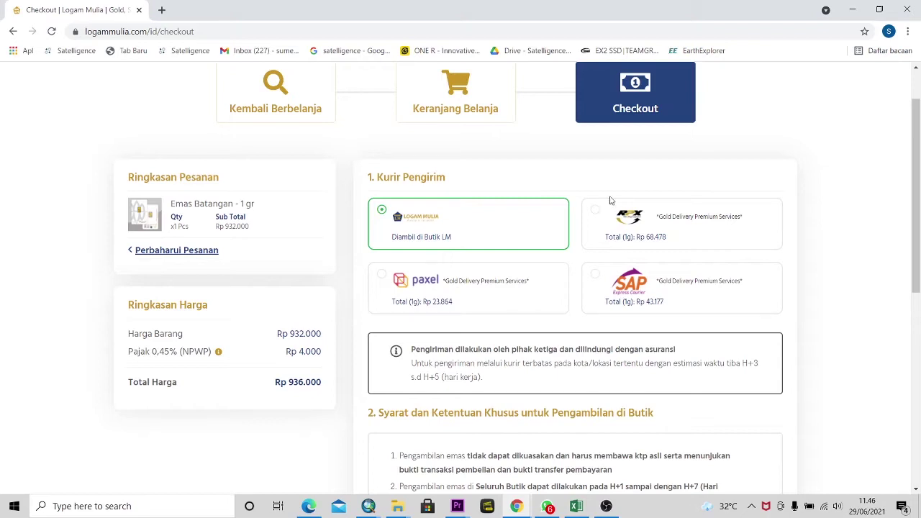
left_click(385, 277)
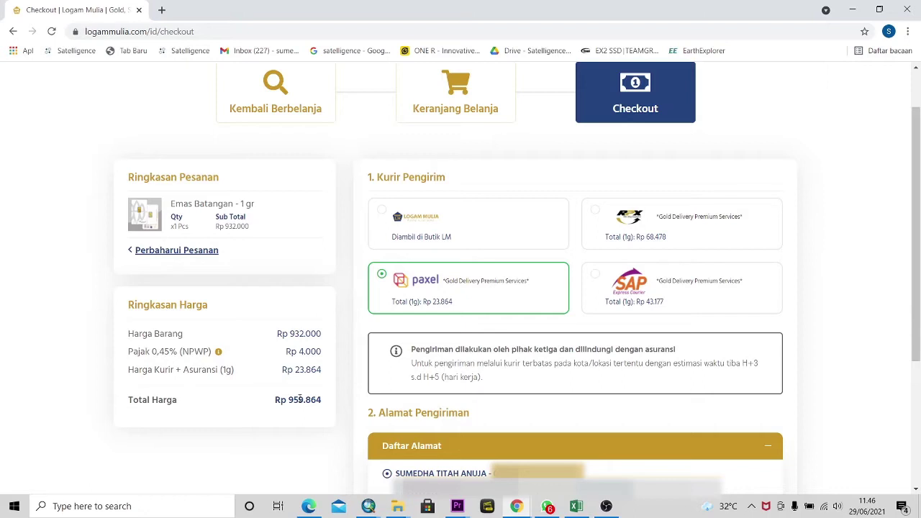
scroll(299, 401, "down", 1)
scroll(467, 284, "down", 1)
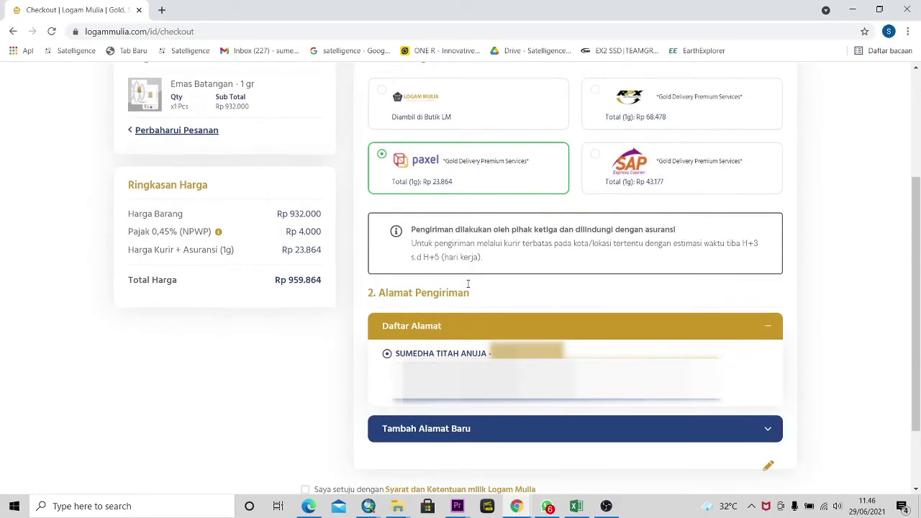
left_click_drag(413, 229, 484, 257)
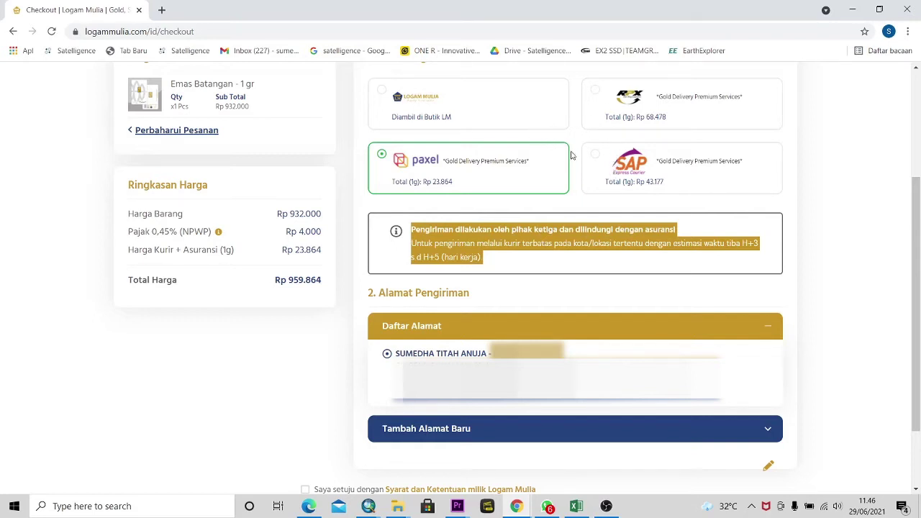
scroll(574, 158, "up", 1)
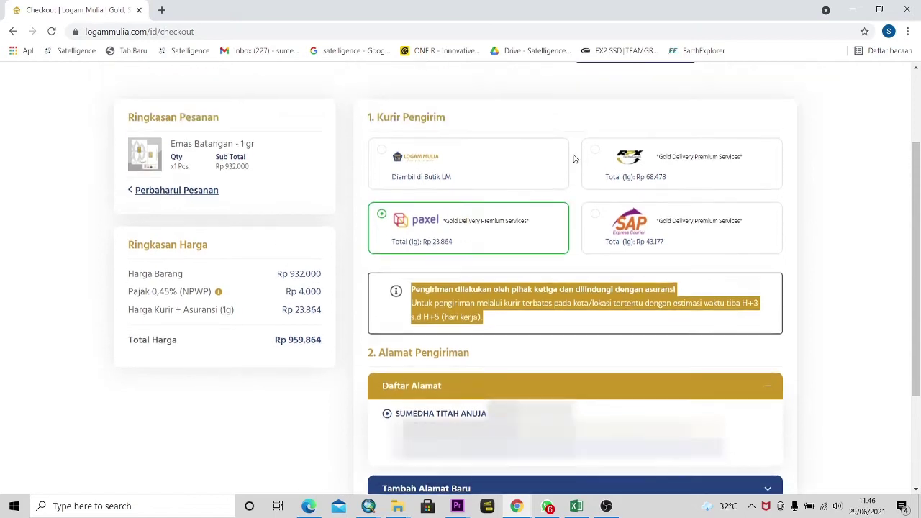
scroll(561, 249, "down", 1)
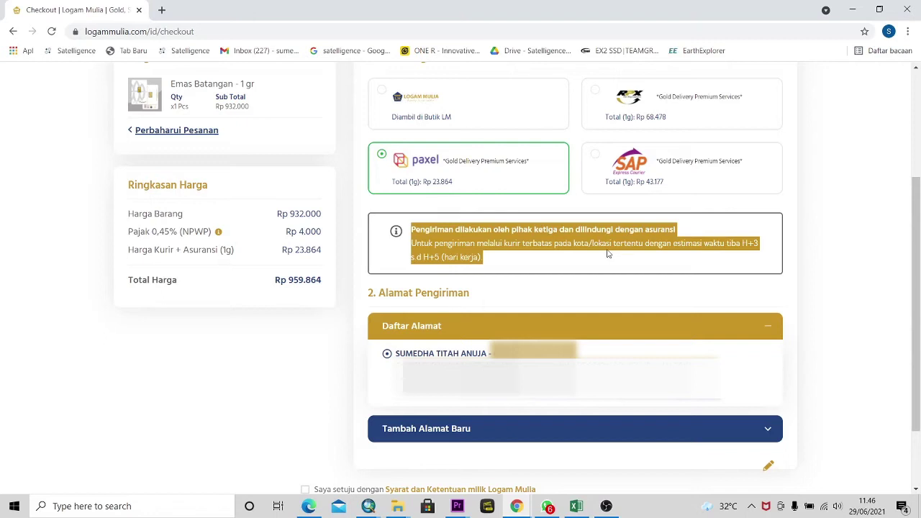
left_click(490, 263)
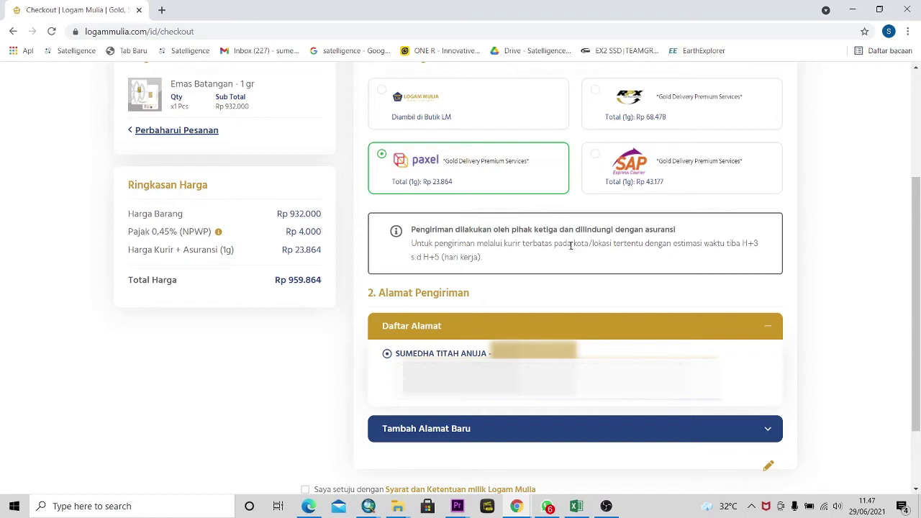
- Tick 'Saya setuju dengan Syarat dan Ketentuan' for the Rp 959.864 order
scroll(572, 246, "up", 2)
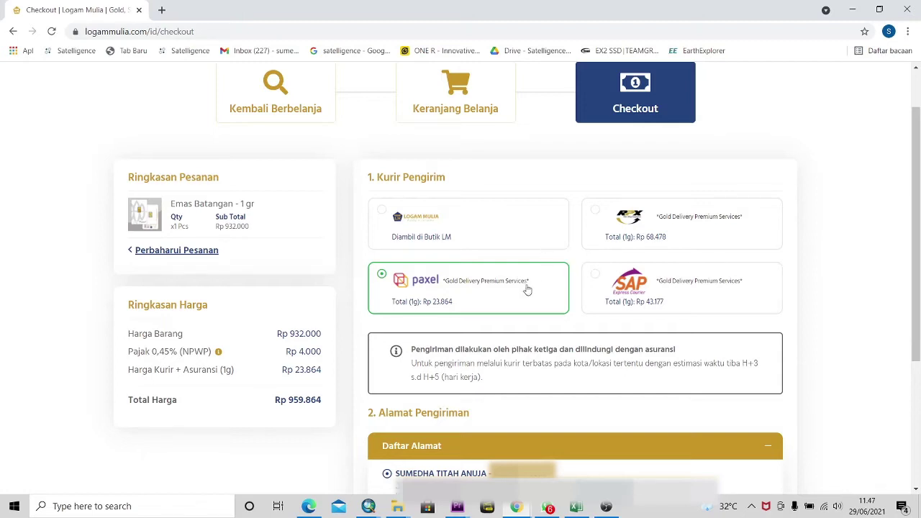
scroll(528, 288, "down", 1)
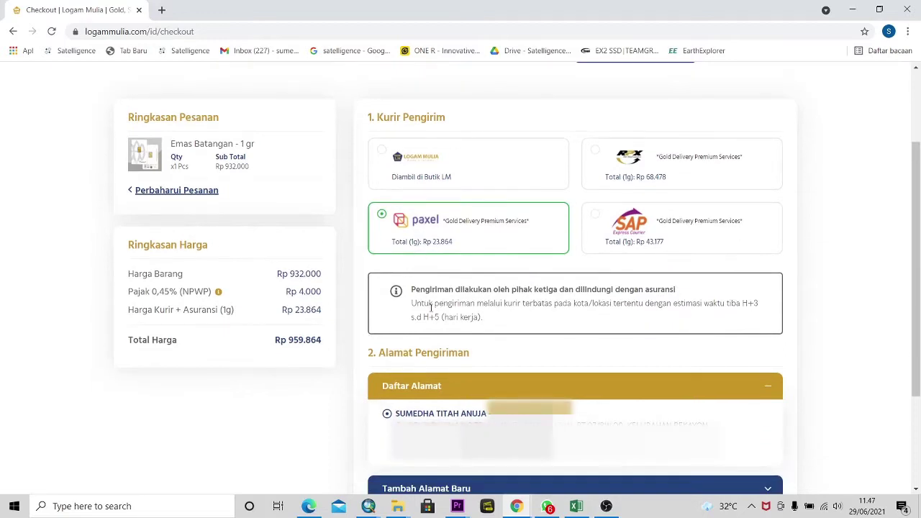
scroll(431, 307, "down", 2)
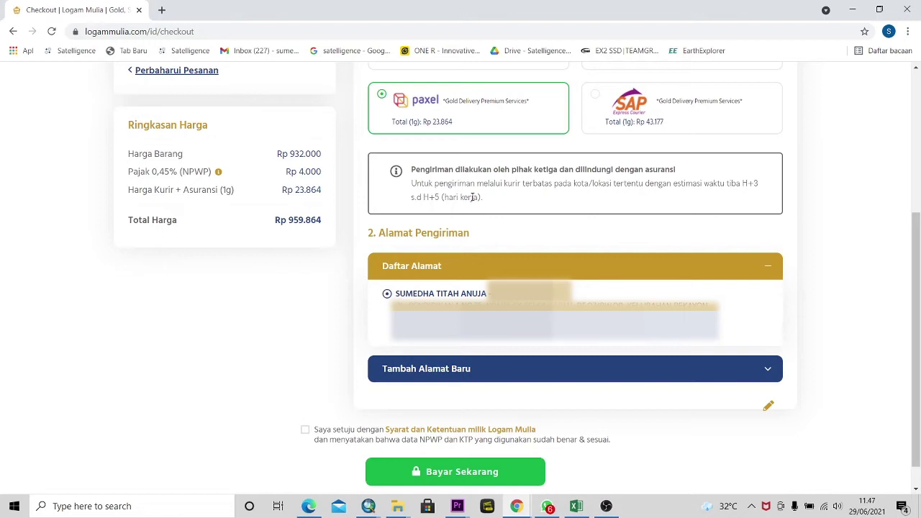
scroll(388, 252, "down", 1)
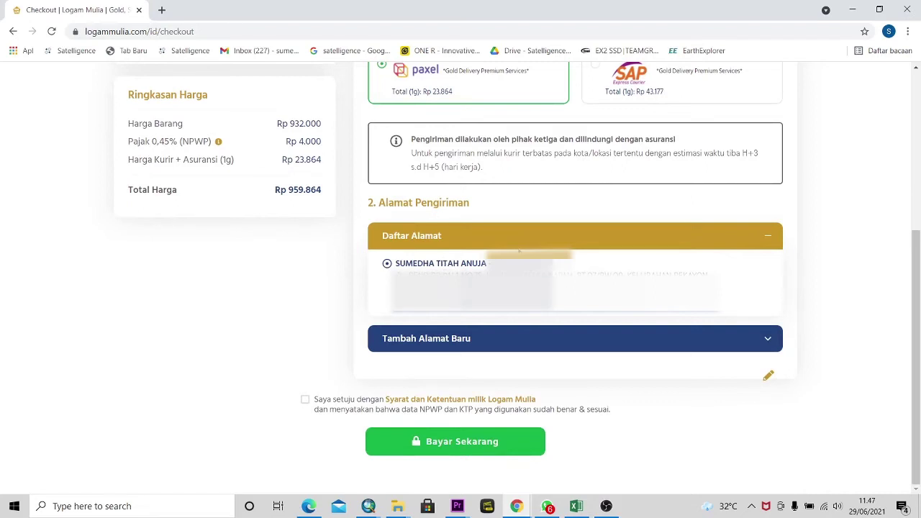
scroll(496, 195, "up", 2)
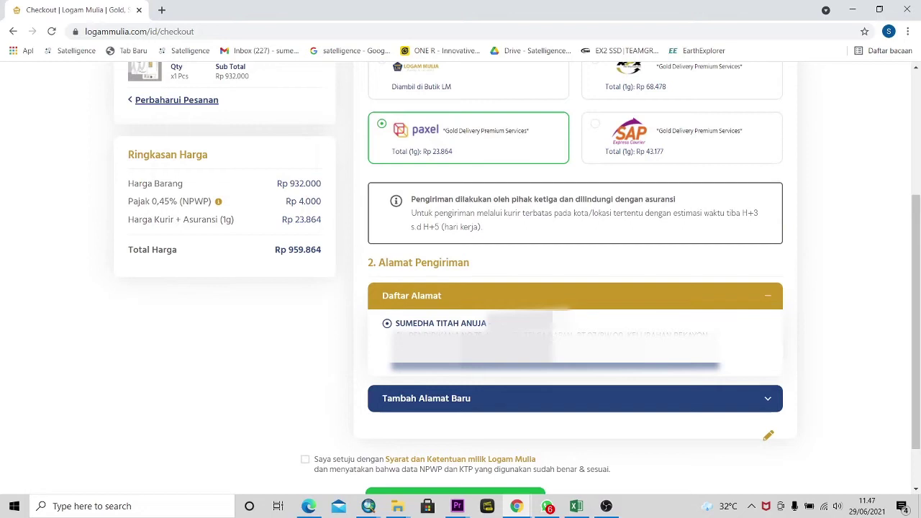
scroll(498, 312, "down", 2)
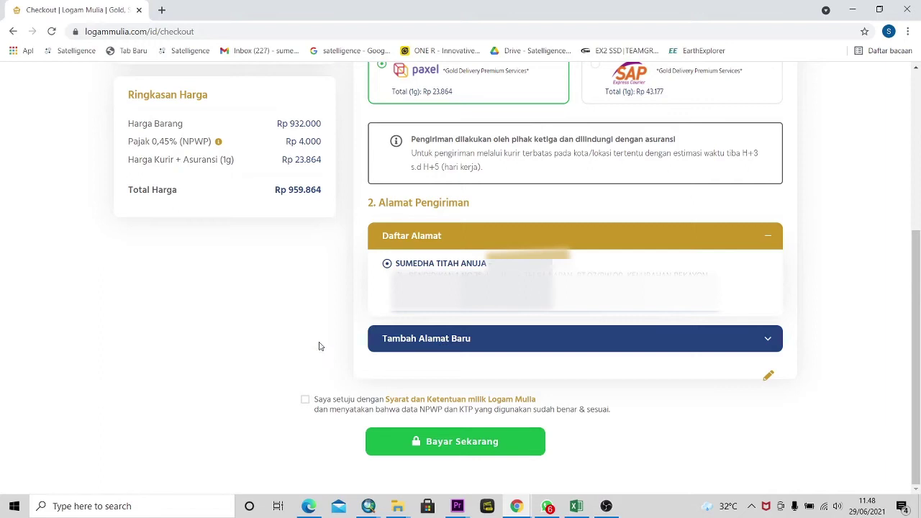
left_click(307, 403)
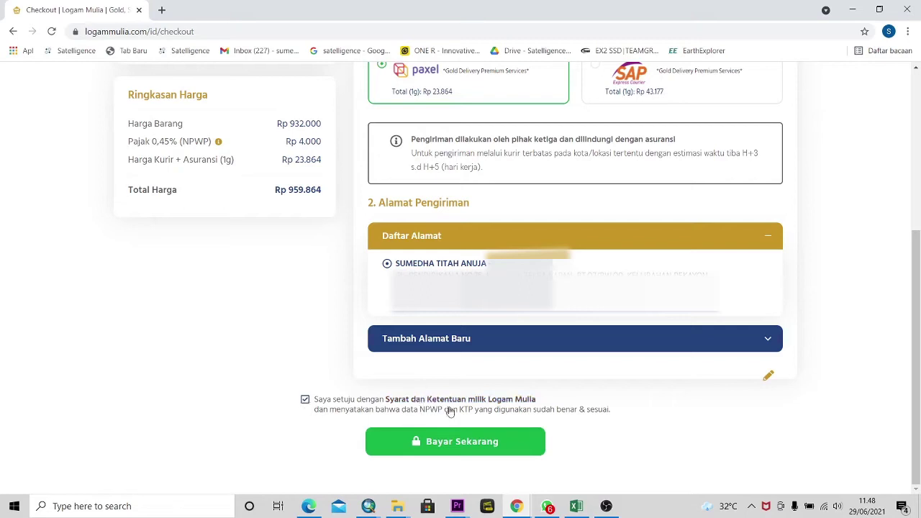
- Place the 1 gram gold bar order and review the virtual-account payment confirmation
left_click(465, 446)
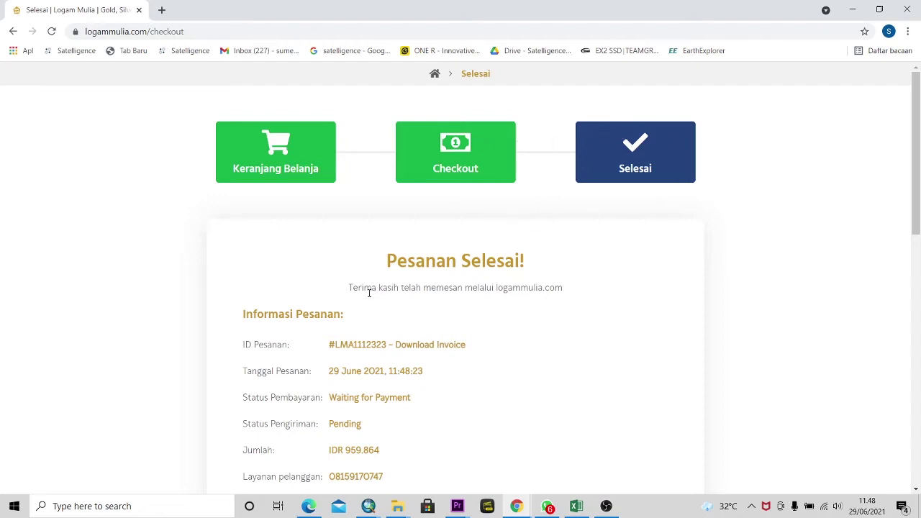
scroll(370, 294, "down", 1)
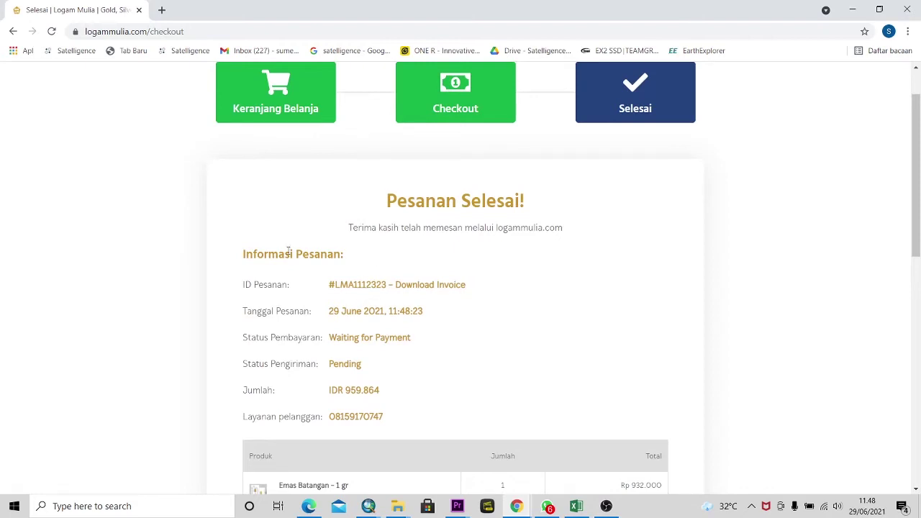
scroll(274, 272, "down", 1)
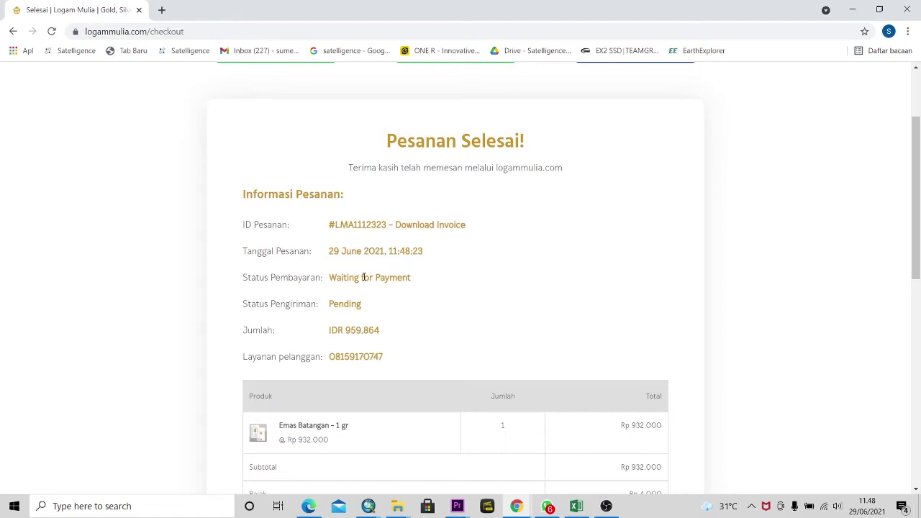
scroll(363, 277, "down", 1)
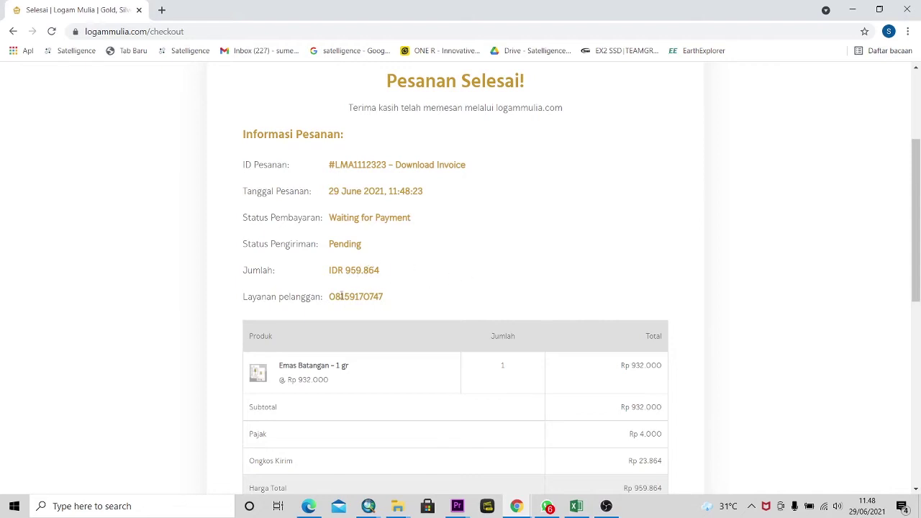
scroll(322, 294, "down", 1)
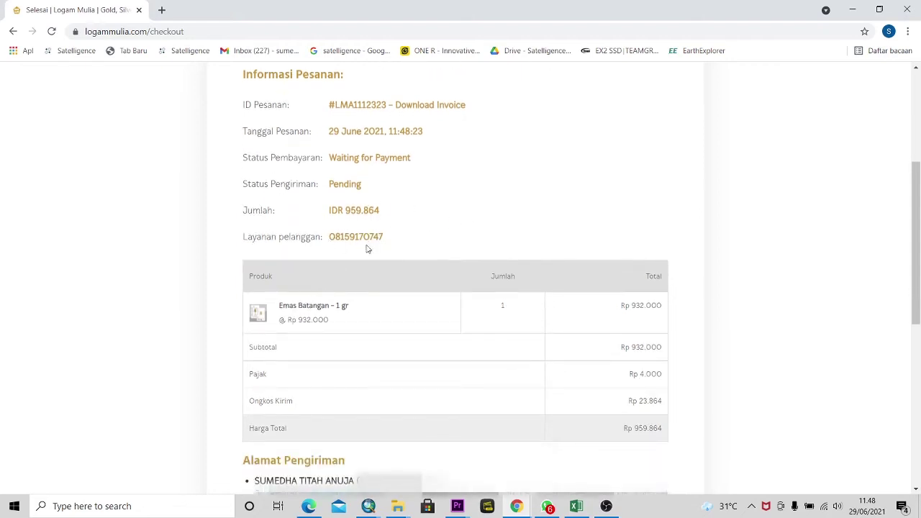
scroll(364, 266, "down", 1)
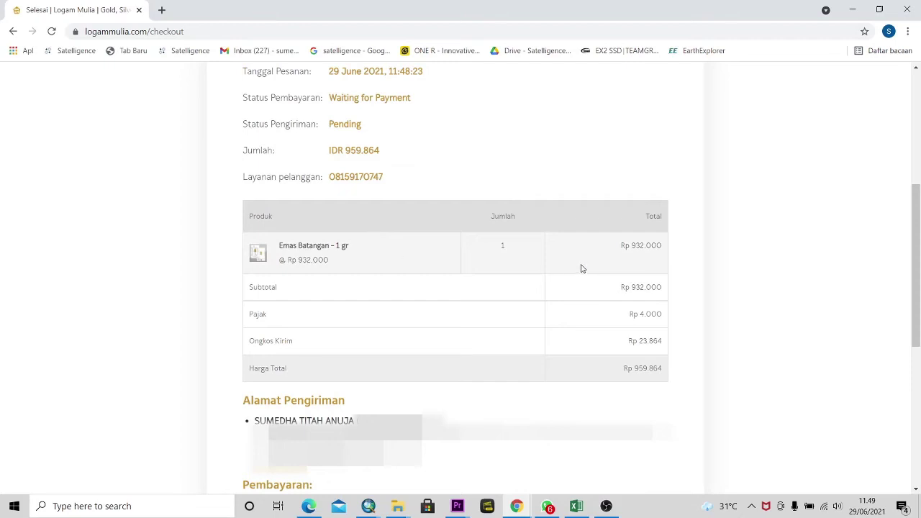
scroll(579, 268, "down", 1)
scroll(574, 269, "down", 1)
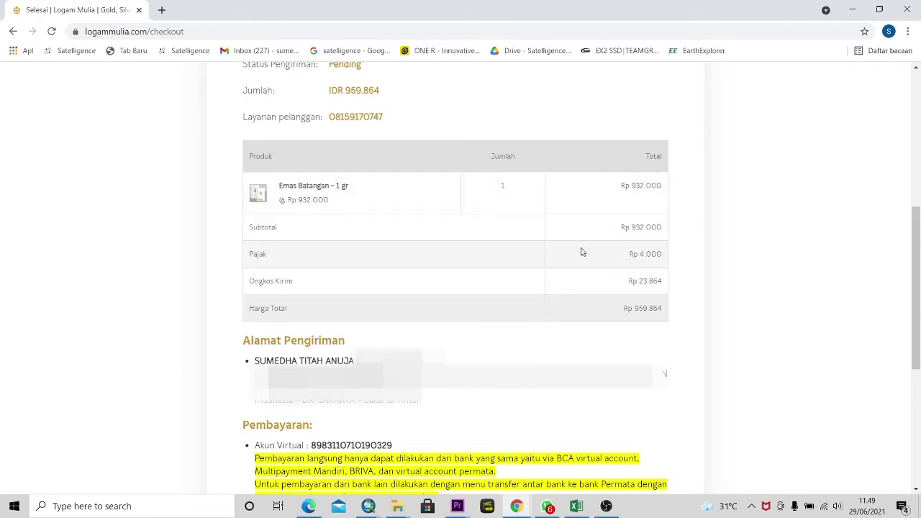
scroll(577, 259, "down", 5)
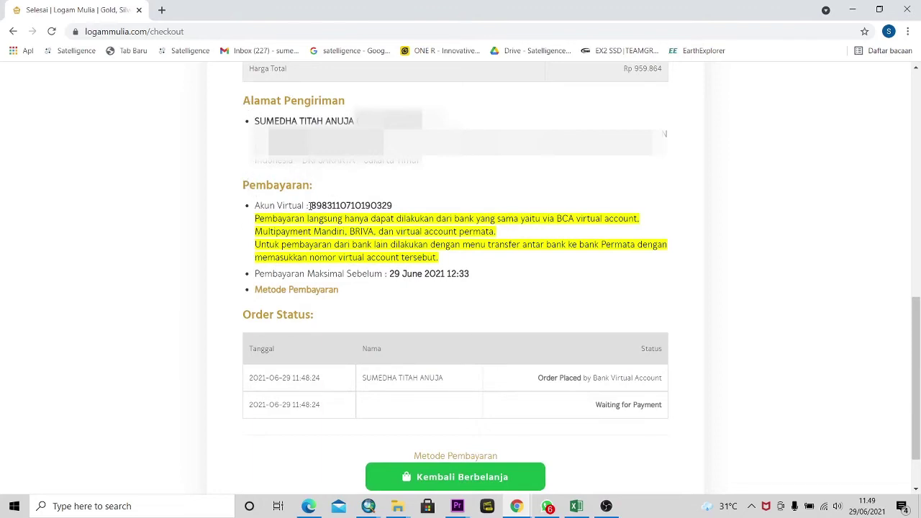
- Select the virtual account number for copying, then open the Metode Pembayaran instructions
left_click_drag(310, 205, 401, 210)
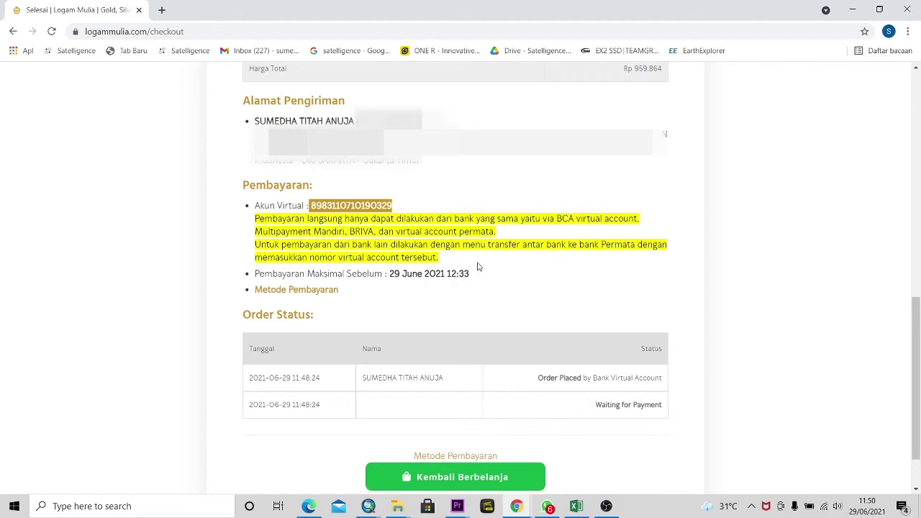
scroll(477, 266, "up", 6)
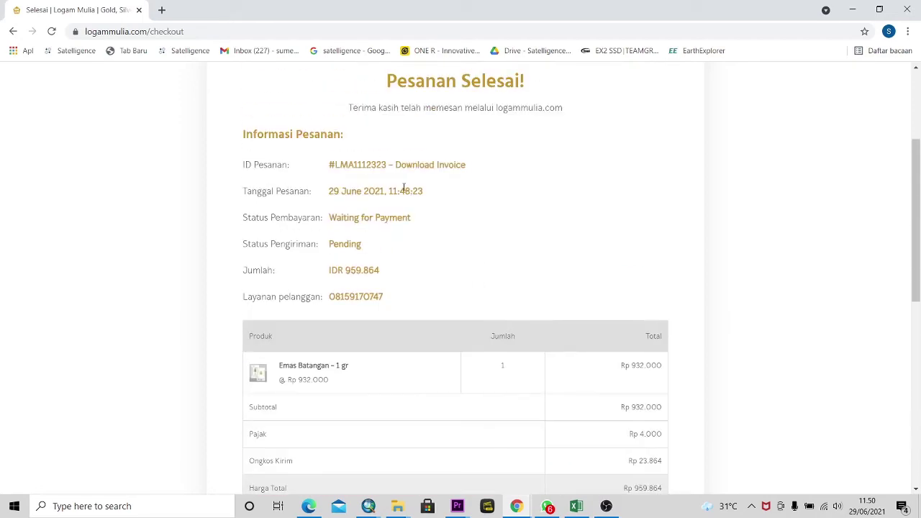
scroll(432, 228, "down", 6)
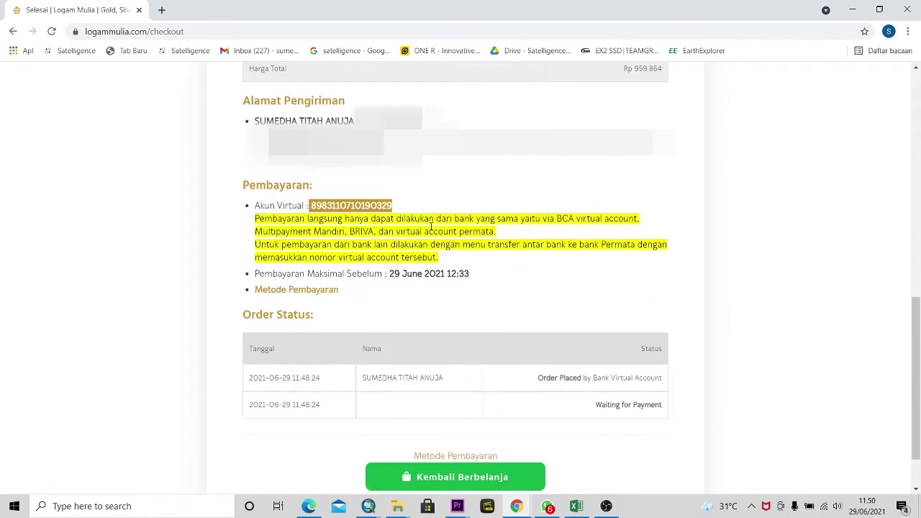
scroll(431, 228, "up", 5)
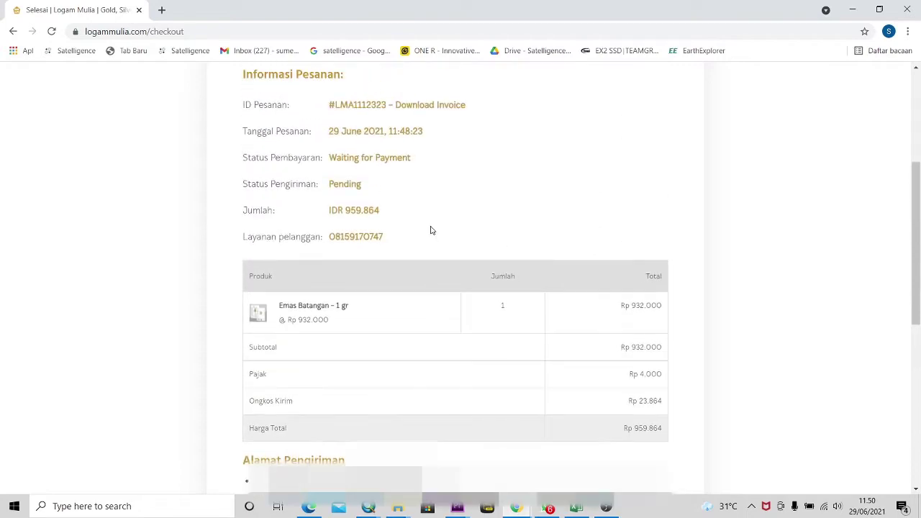
scroll(432, 230, "down", 5)
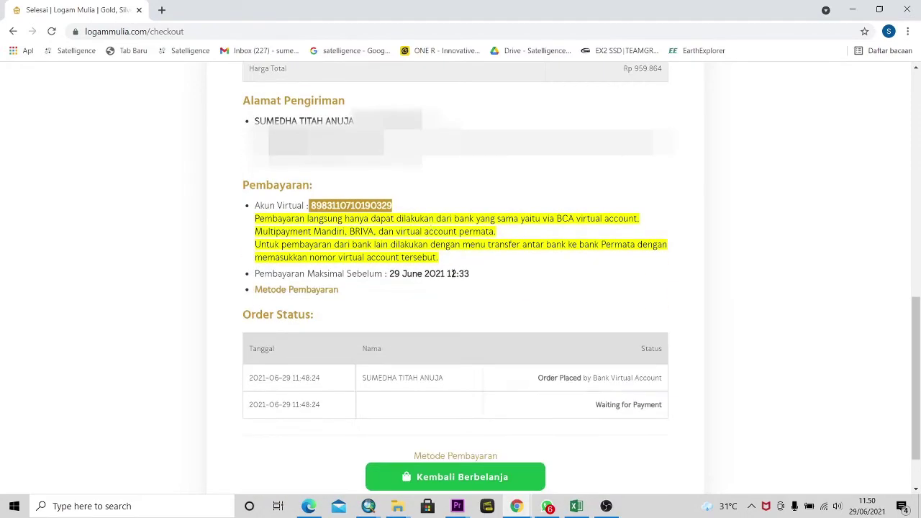
left_click(313, 293)
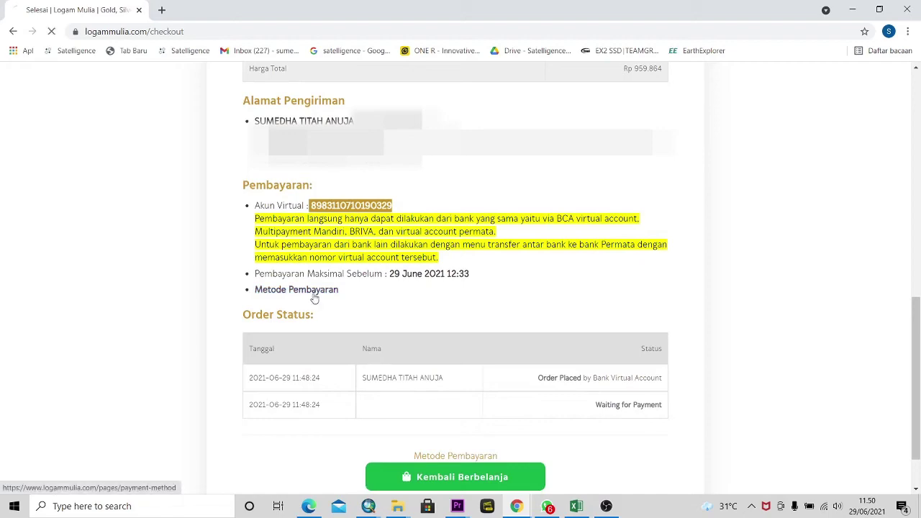
- Read through the Permata Bank virtual account instructions, then return to the order confirmation
scroll(367, 308, "down", 2)
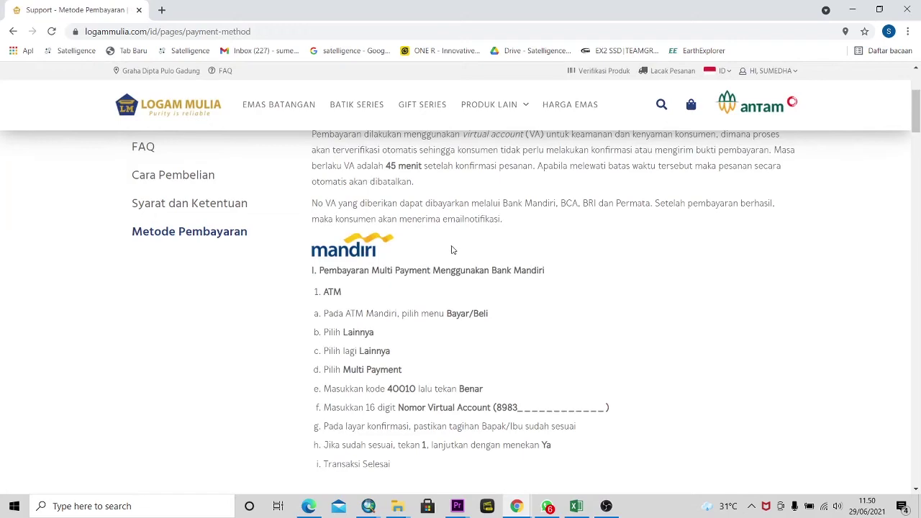
scroll(448, 248, "down", 7)
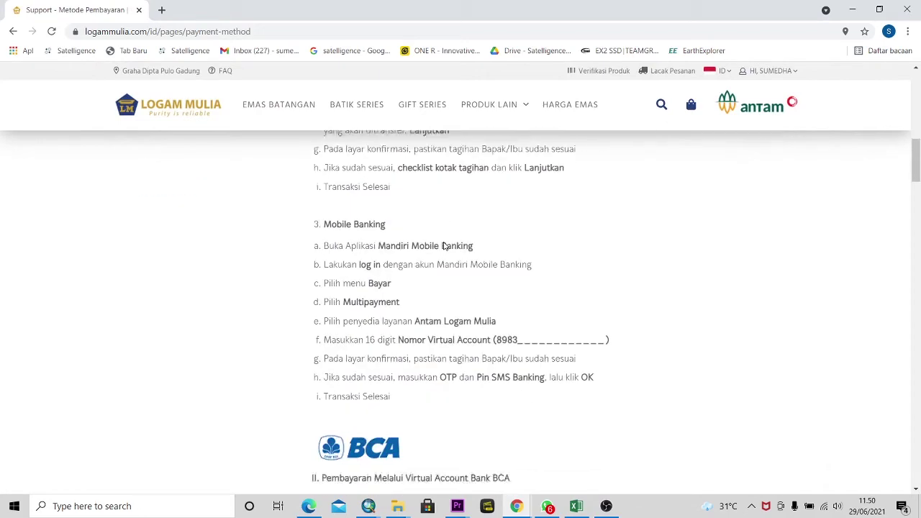
scroll(444, 247, "down", 15)
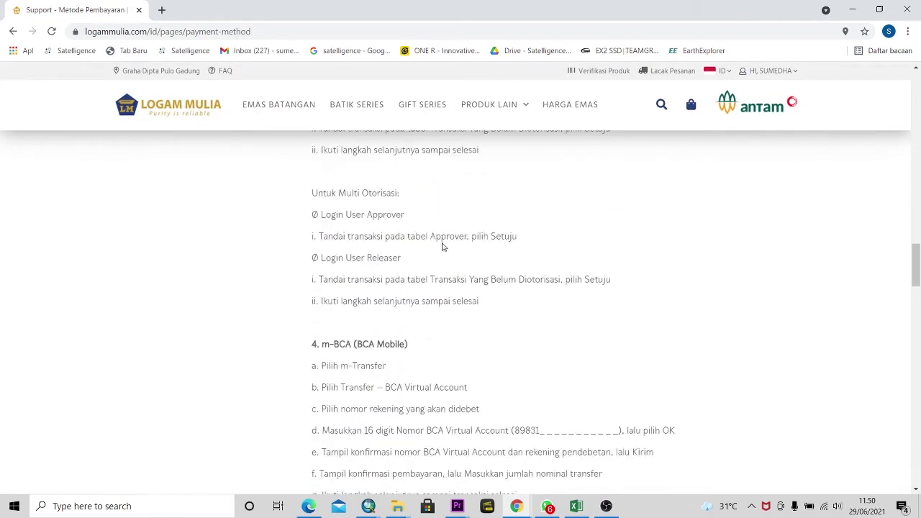
scroll(442, 247, "down", 15)
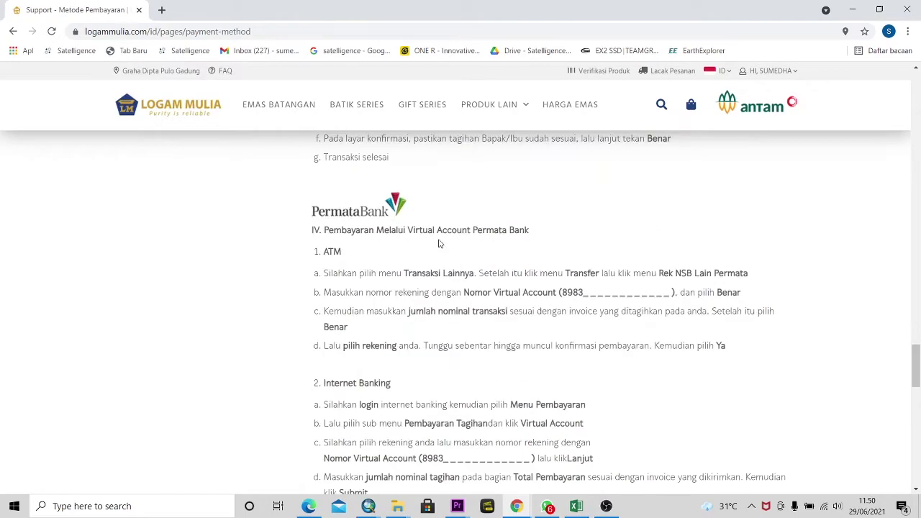
scroll(438, 244, "down", 15)
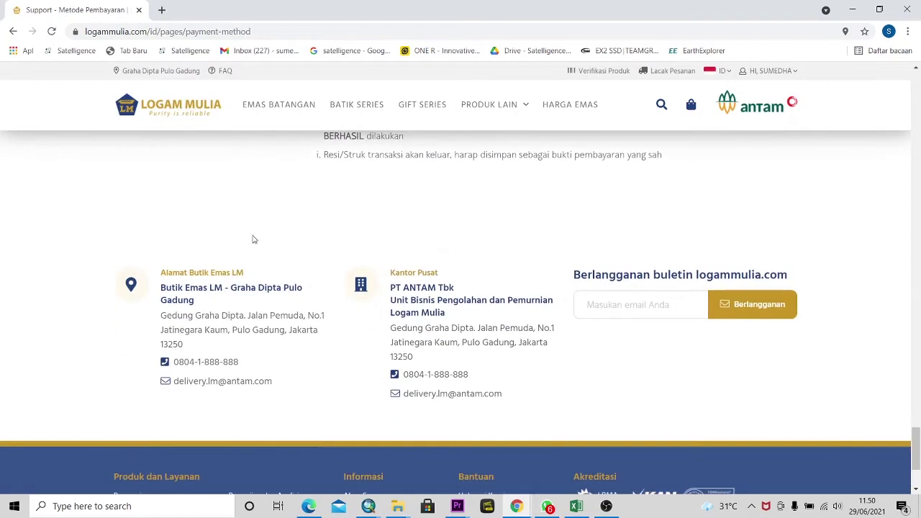
scroll(397, 237, "up", 2)
scroll(401, 252, "up", 1)
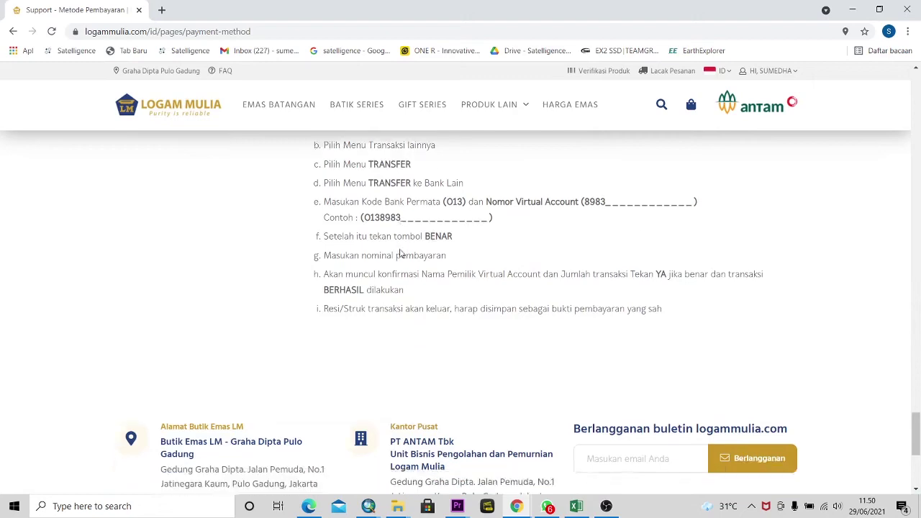
scroll(401, 252, "down", 3)
left_click(13, 31)
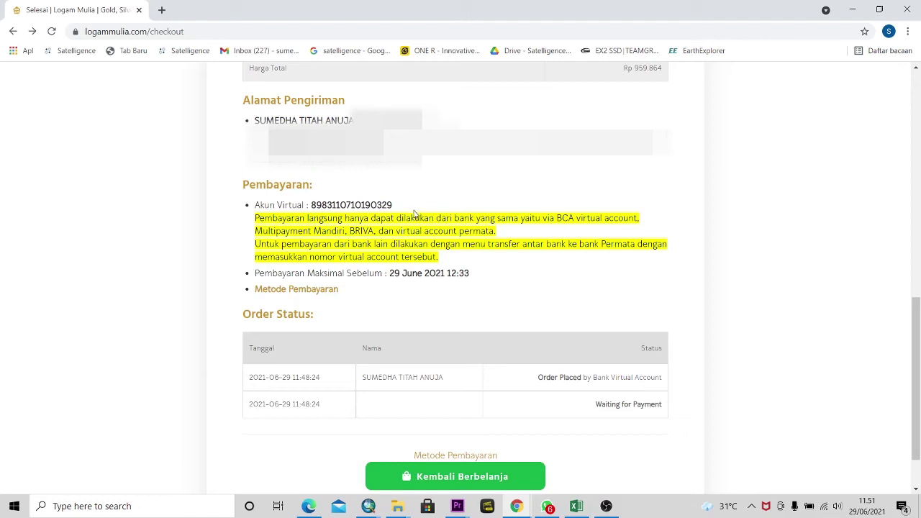
- Review the checkout summary and Waiting for Payment status, then choose Kembali Berbelanja
scroll(415, 213, "up", 2)
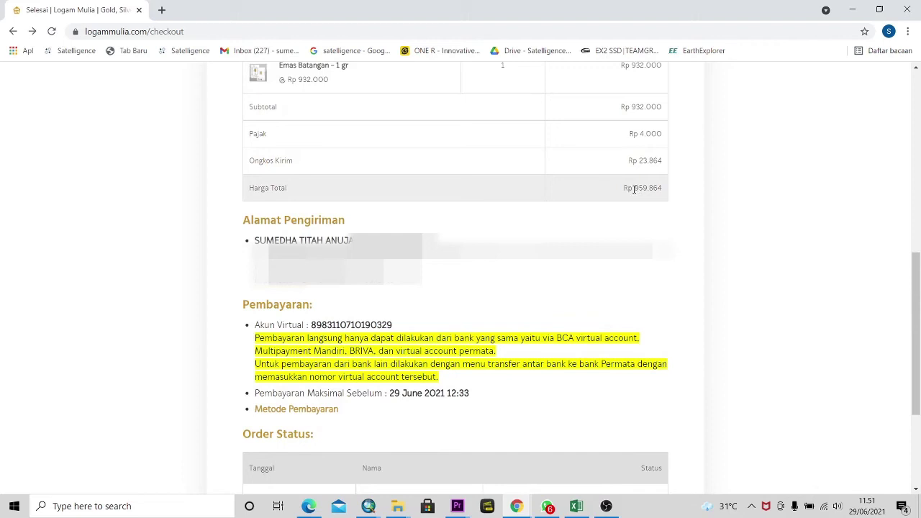
scroll(603, 213, "down", 1)
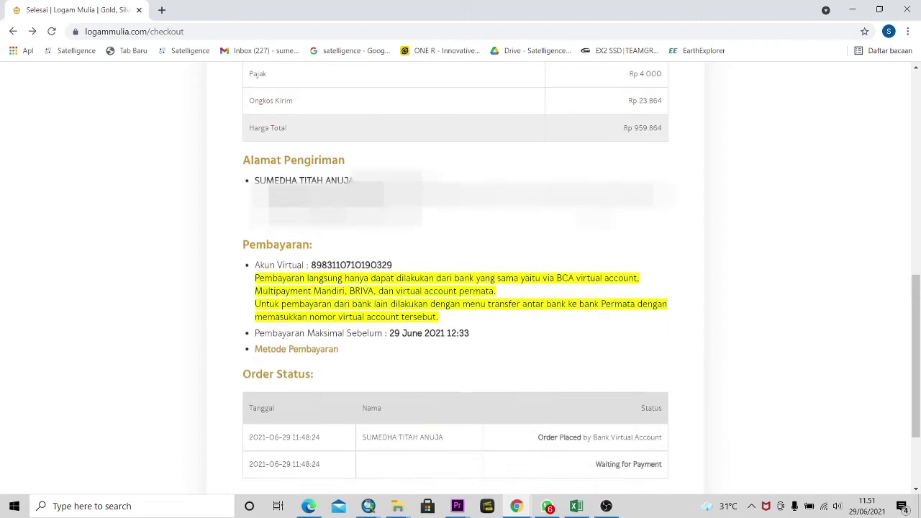
scroll(440, 314, "down", 1)
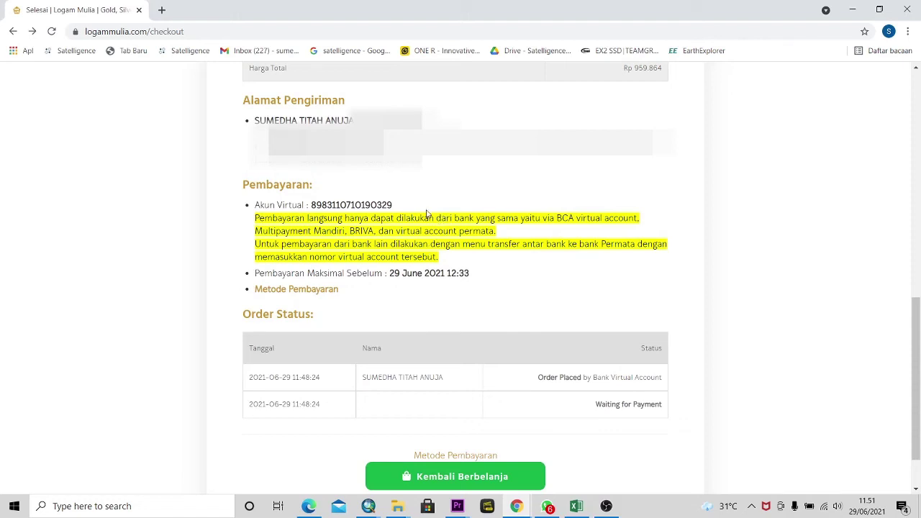
scroll(425, 213, "up", 4)
scroll(425, 231, "down", 3)
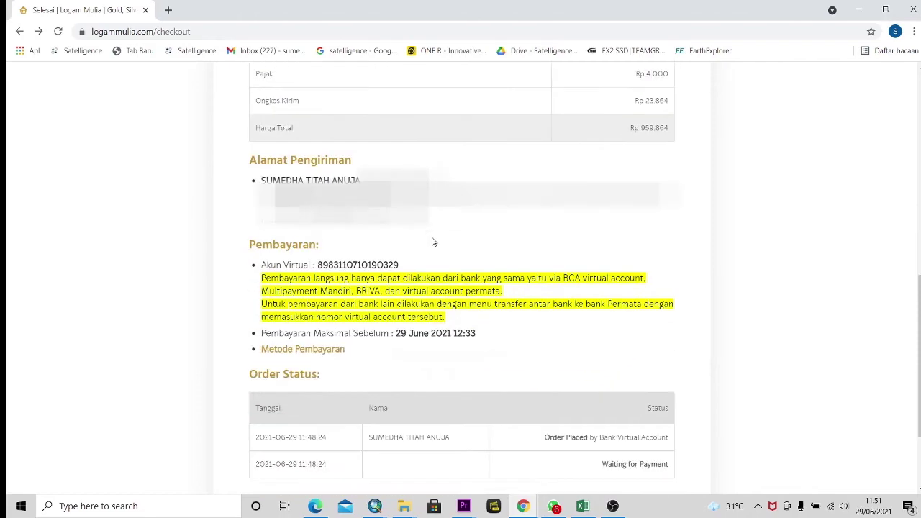
scroll(428, 300, "down", 2)
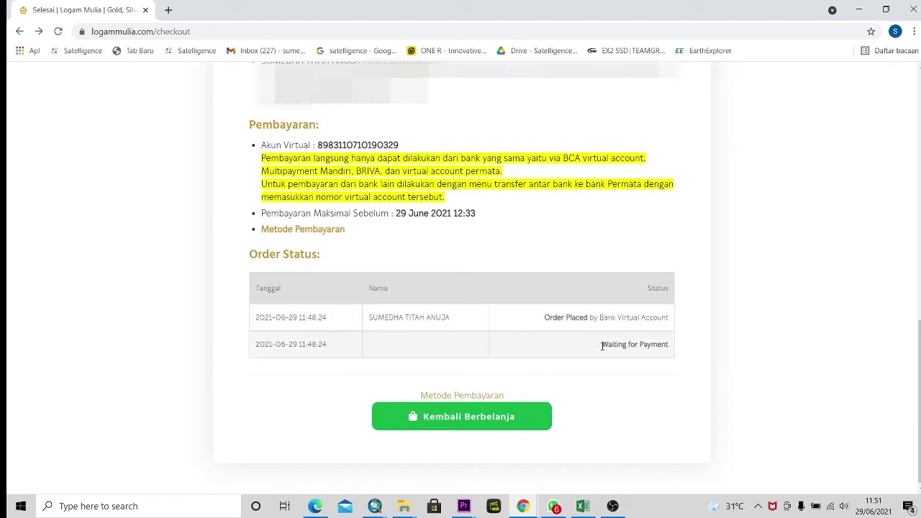
scroll(603, 345, "down", 1)
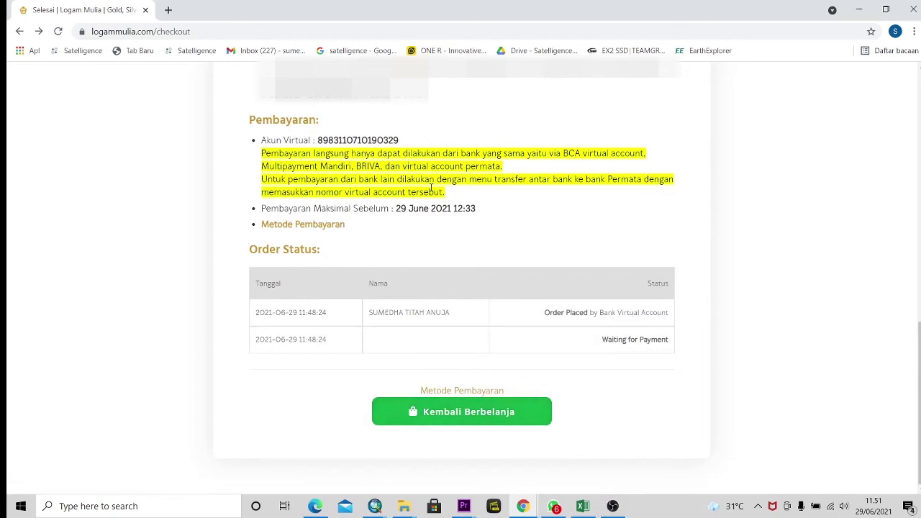
scroll(430, 189, "up", 4)
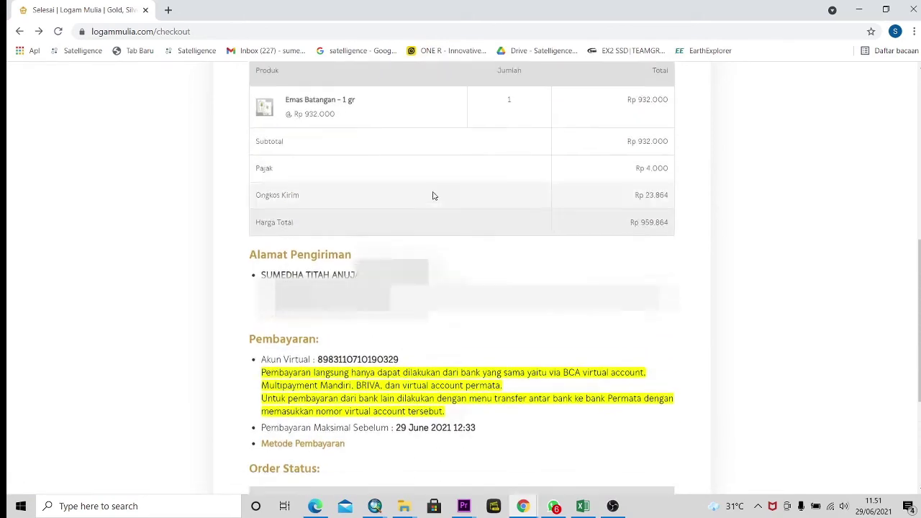
scroll(498, 415, "down", 4)
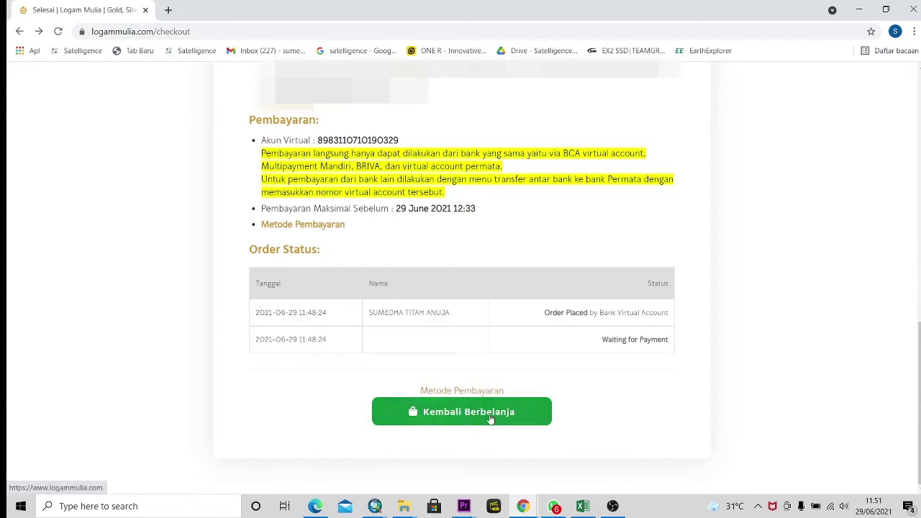
left_click(490, 417)
- Open Riwayat Pemesanan from the account menu and scroll down to the order list
mouse_move(782, 81)
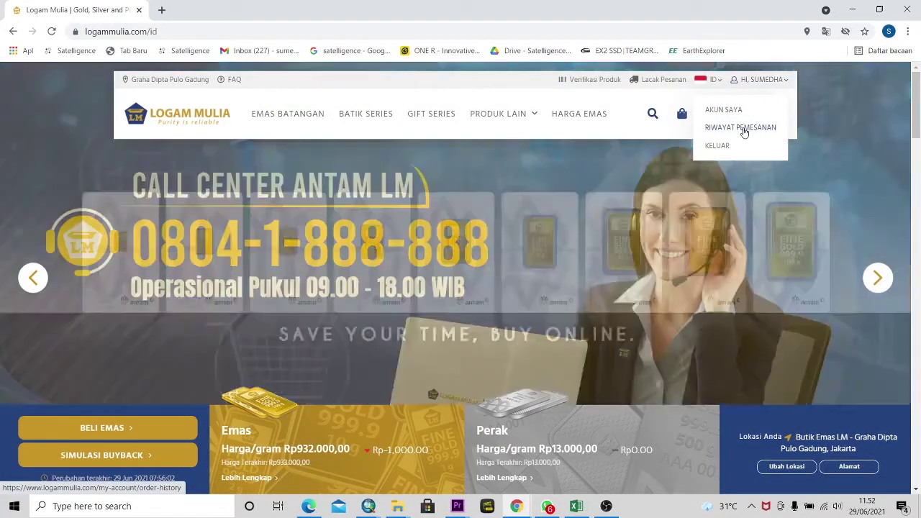
left_click(744, 131)
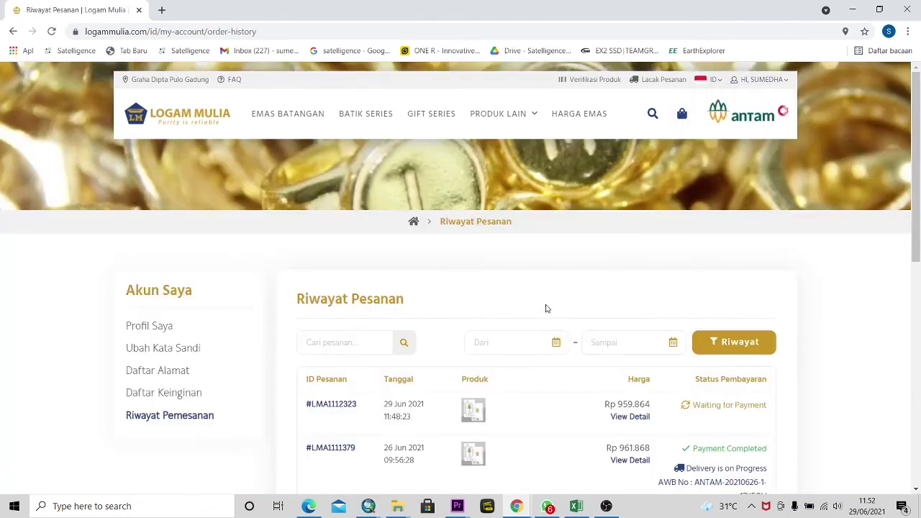
scroll(547, 308, "down", 2)
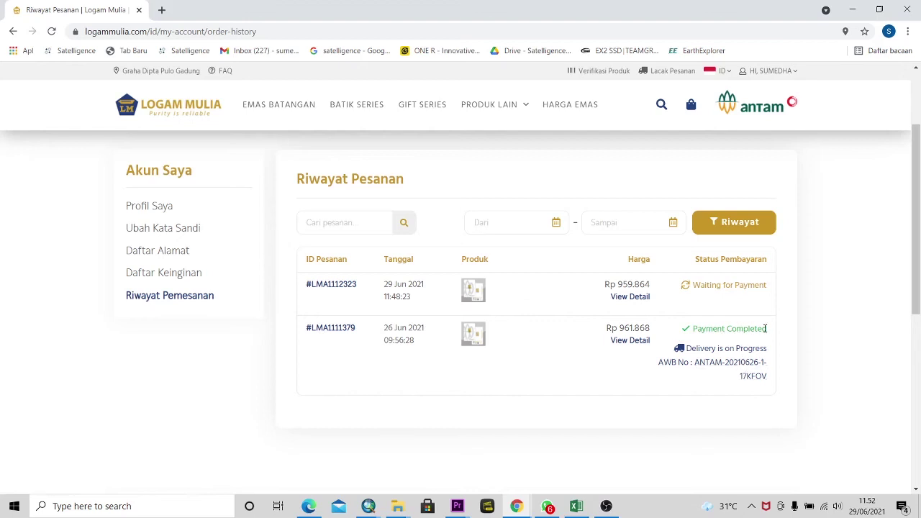
- Open the 26 Jun 2021 order's Detail Pemesanan and select its Paxel Resi number
left_click(338, 329)
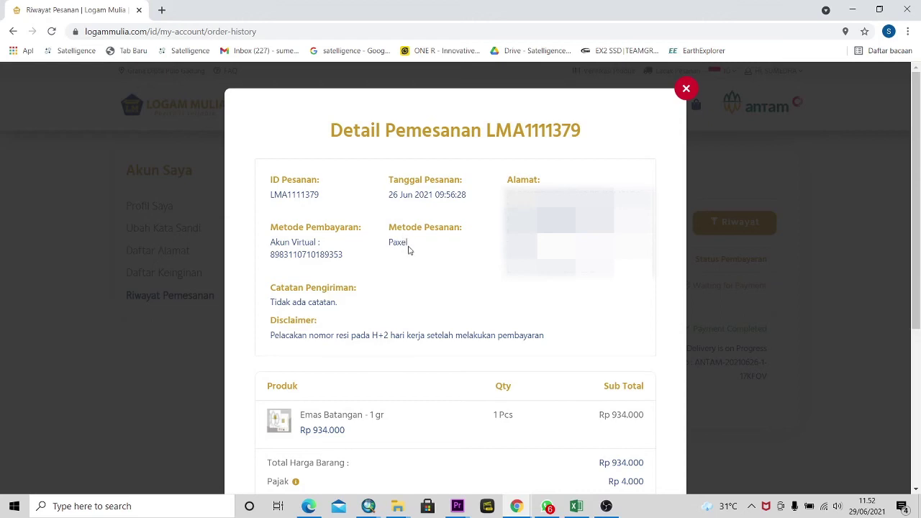
scroll(407, 249, "down", 2)
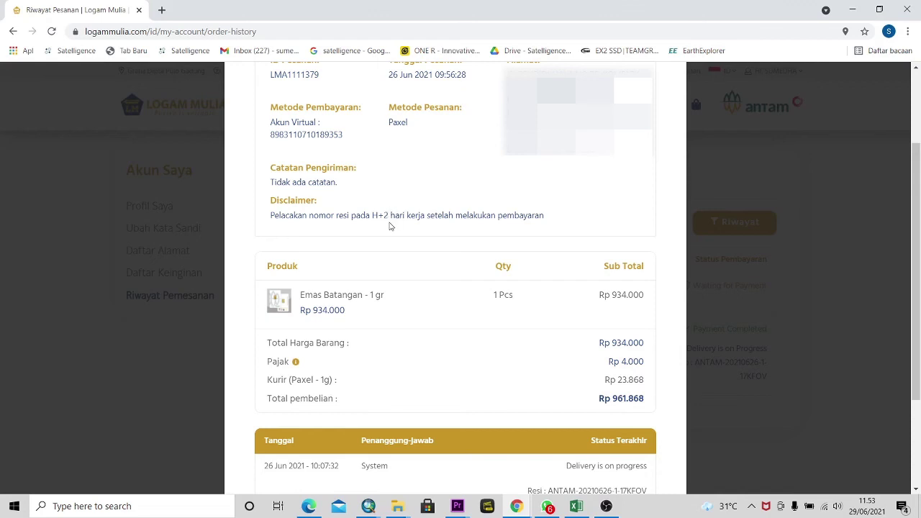
scroll(390, 228, "down", 2)
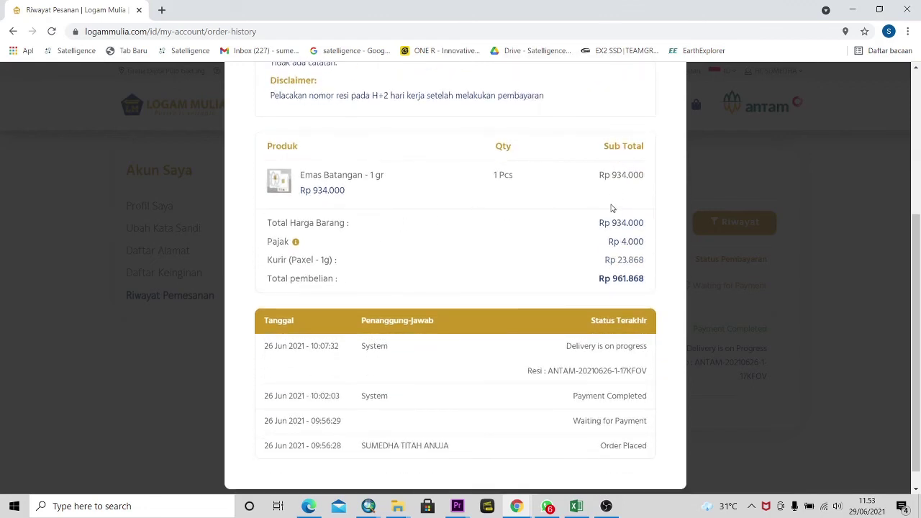
scroll(607, 255, "down", 1)
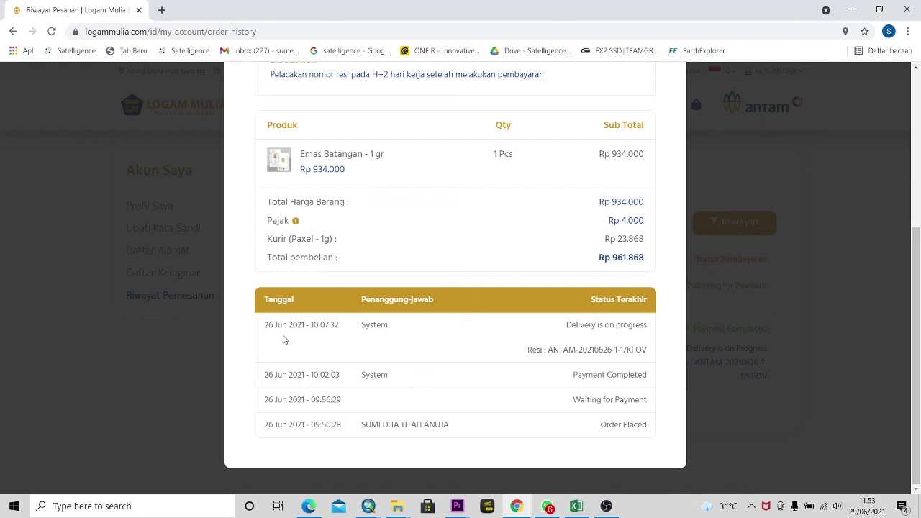
left_click_drag(548, 350, 649, 355)
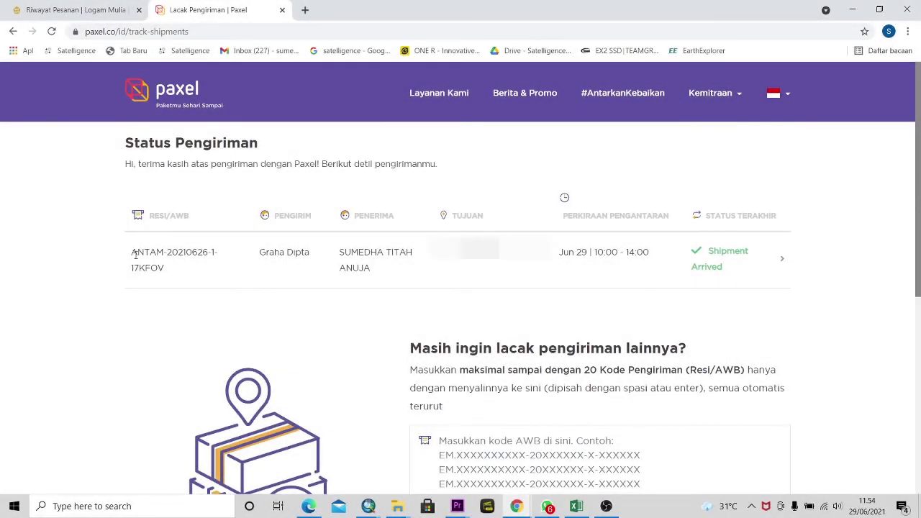
- Select the tracking number and sender, then expand the arrived shipment's delivery details and proof photo
left_click_drag(135, 254, 180, 277)
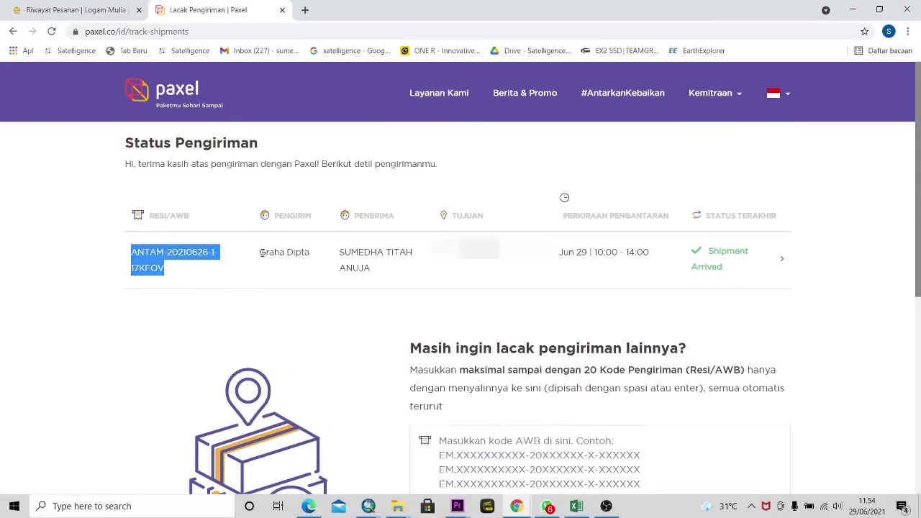
left_click_drag(261, 252, 314, 259)
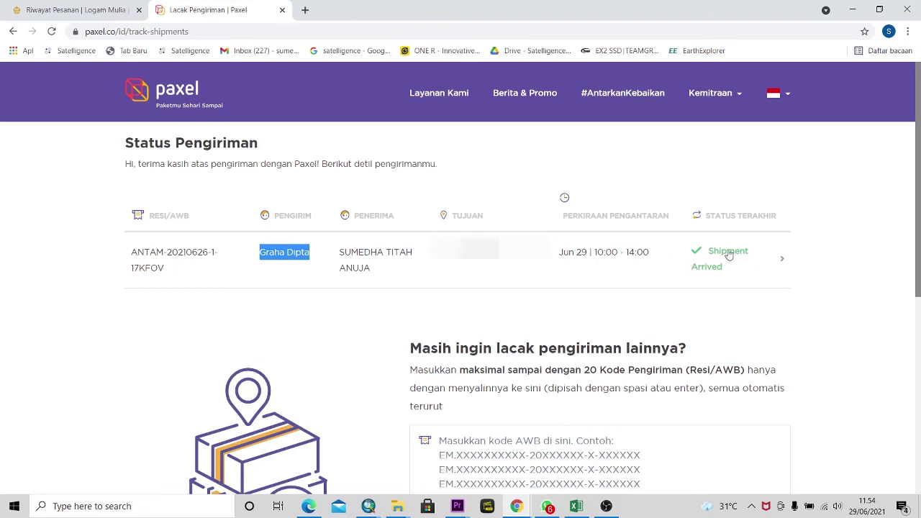
left_click(782, 258)
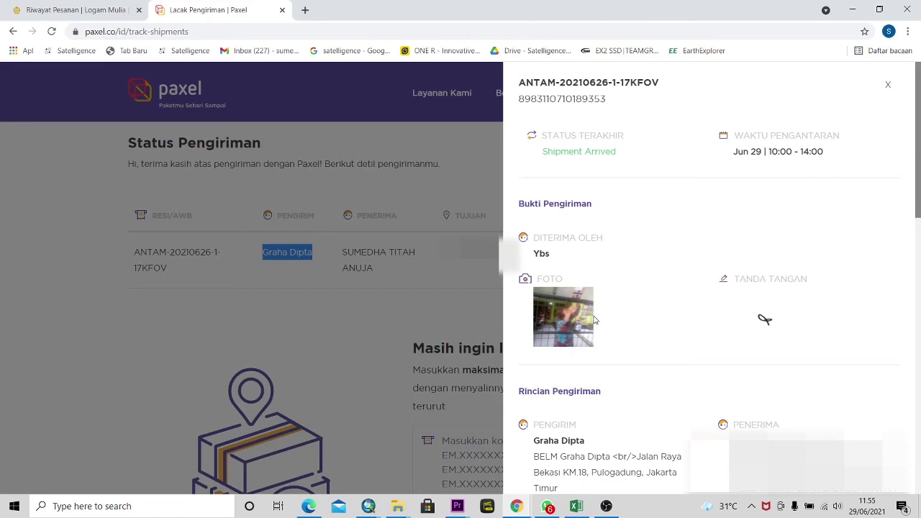
scroll(597, 316, "down", 2)
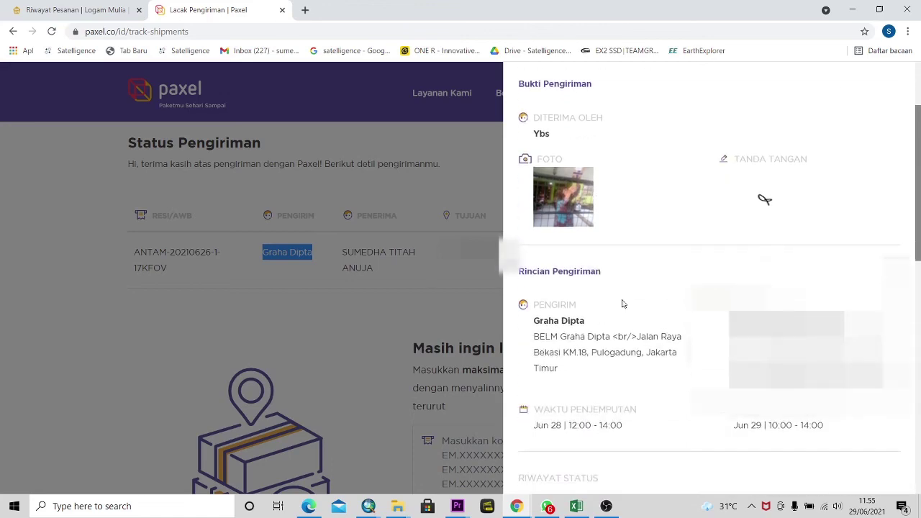